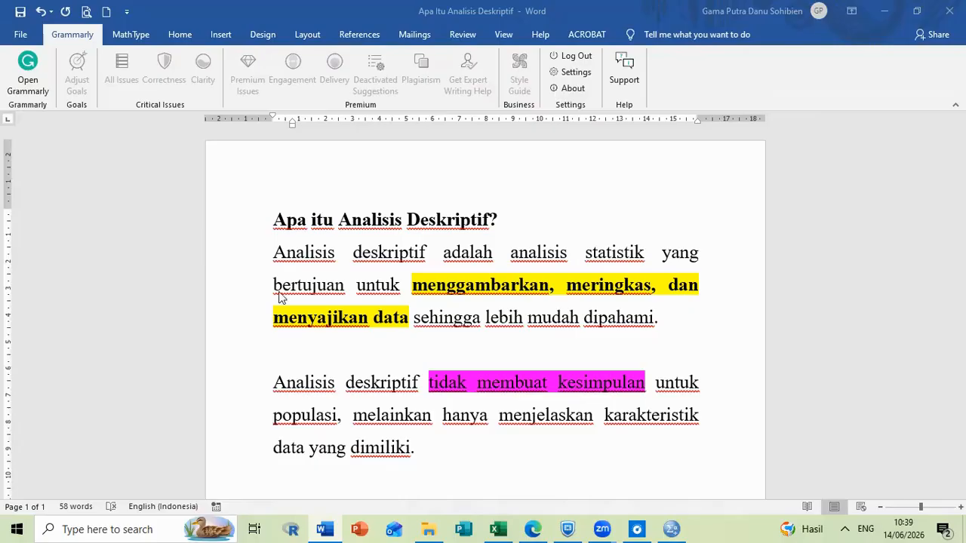
Read through the document's definition of descriptive analysis and its bulleted list of techniques and measures.
drag(272, 256, 400, 253)
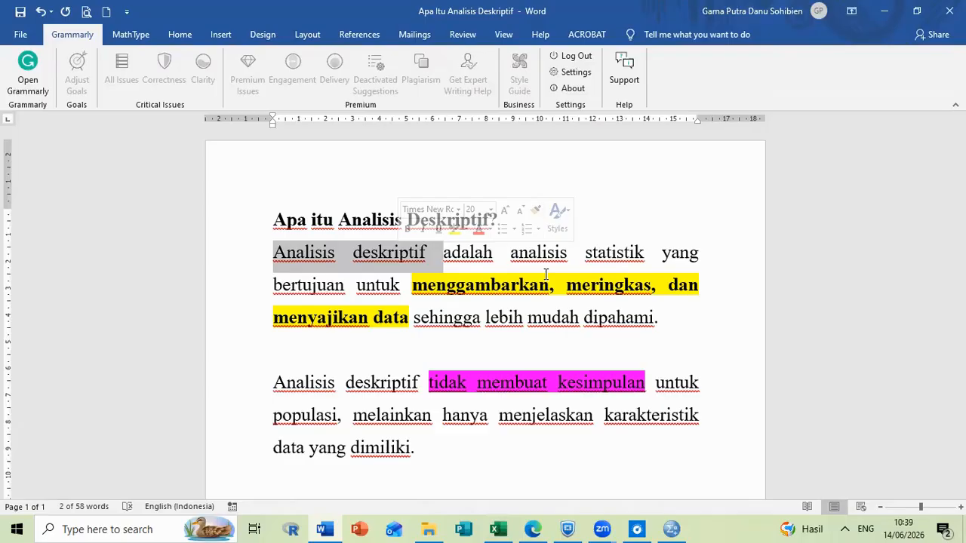
scroll(543, 276, down, 1)
scroll(276, 321, down, 1)
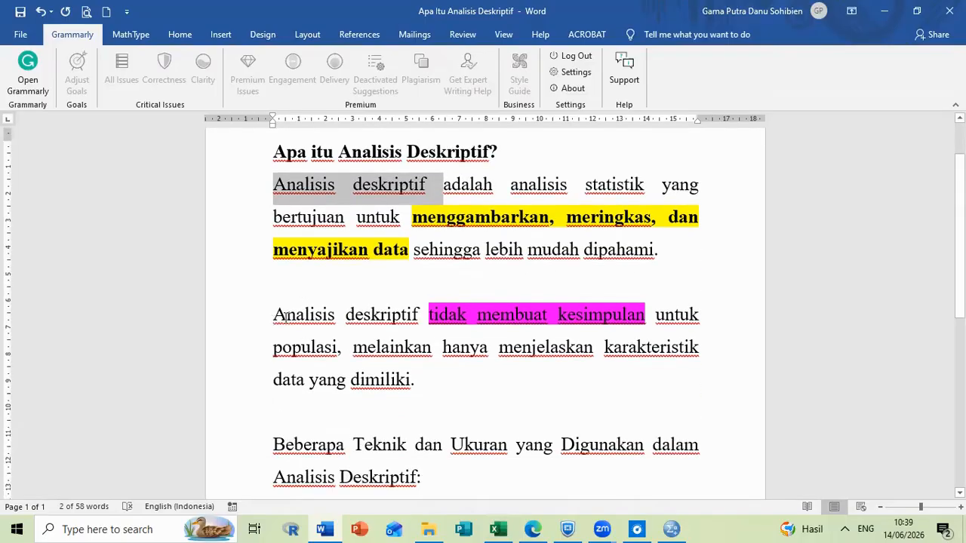
click(285, 317)
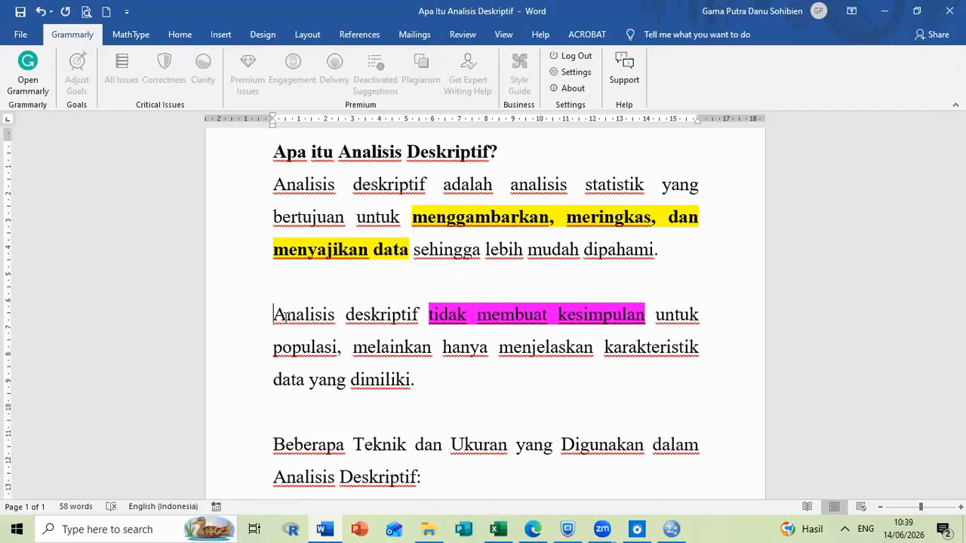
scroll(385, 353, down, 1)
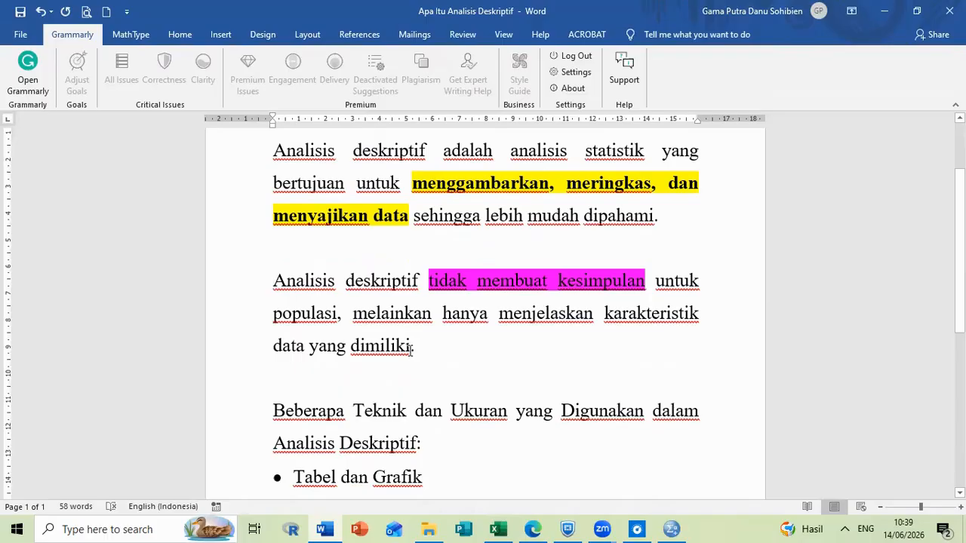
click(412, 348)
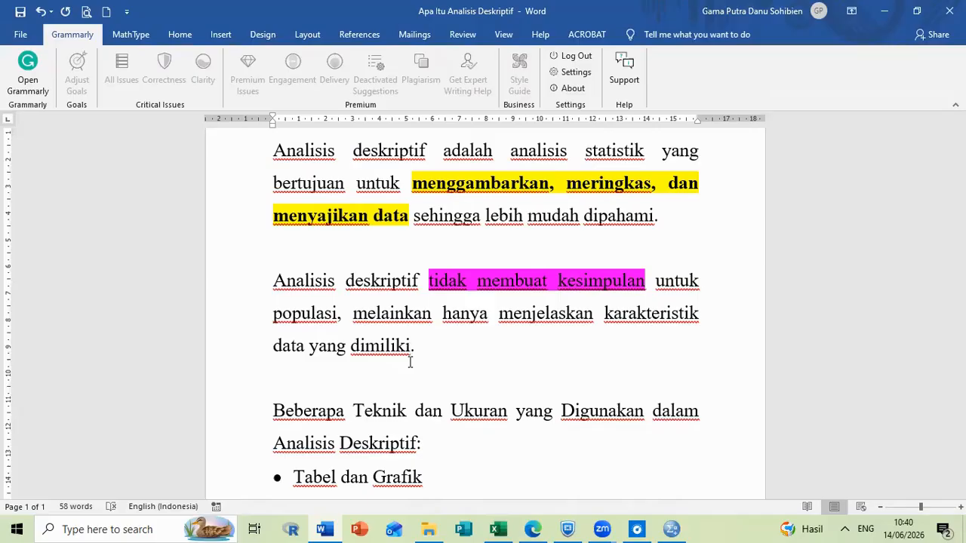
scroll(411, 362, down, 3)
scroll(411, 359, down, 2)
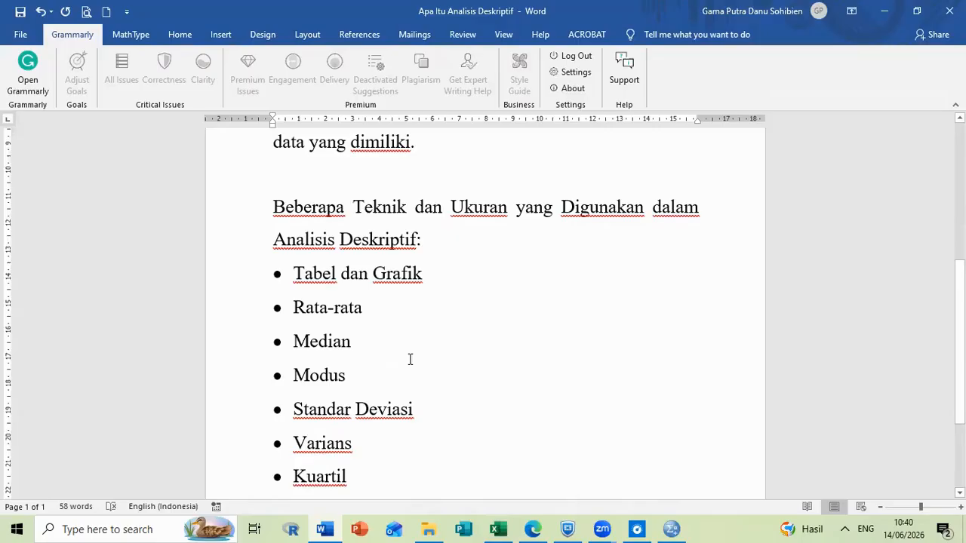
scroll(411, 359, down, 1)
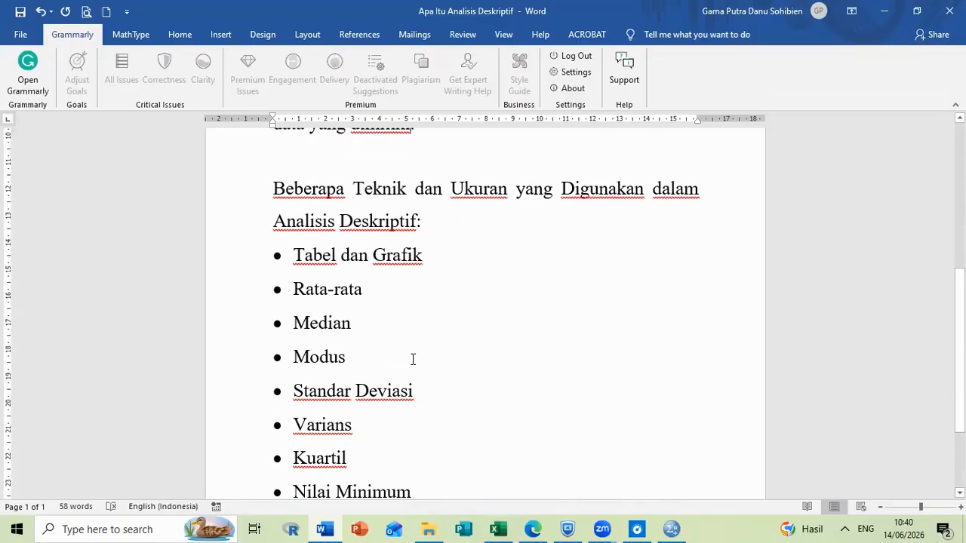
scroll(413, 359, down, 2)
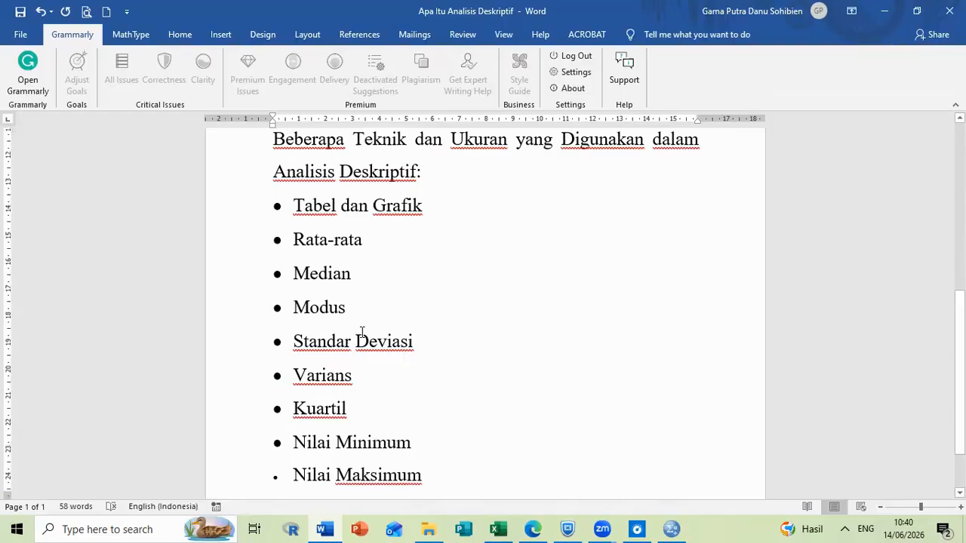
scroll(361, 332, down, 1)
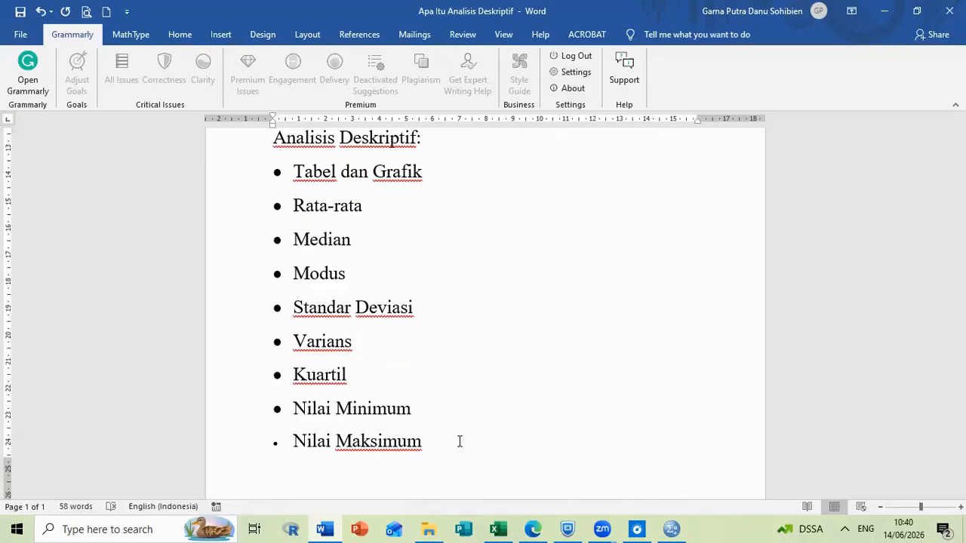
Switch to the Data Analisis Deskriptif workbook in Excel and review the variable headings above the data on Sheet1.
click(500, 528)
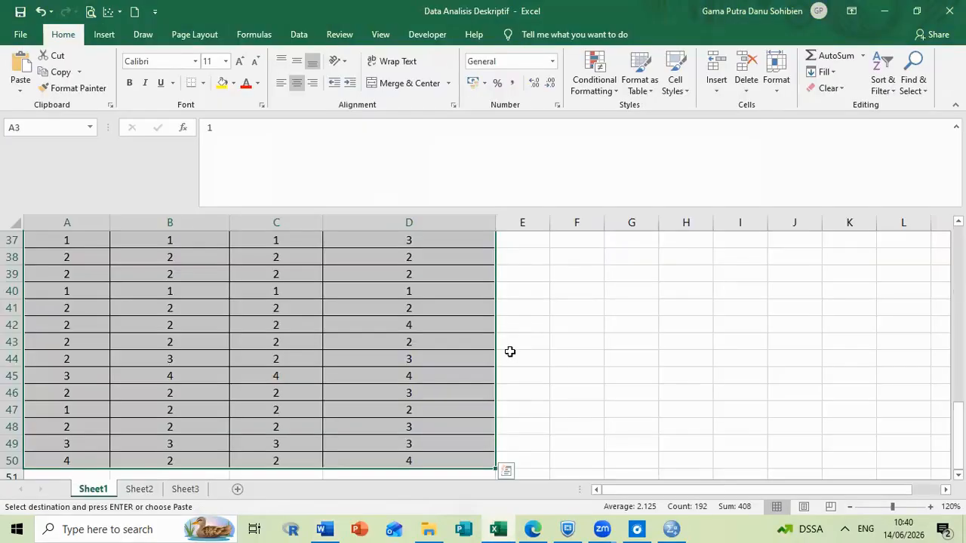
scroll(511, 352, up, 12)
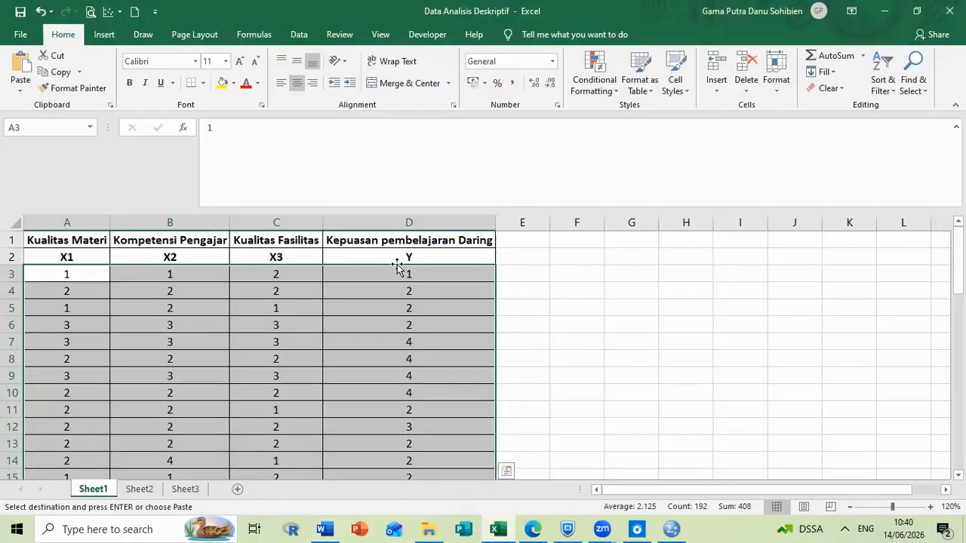
click(560, 252)
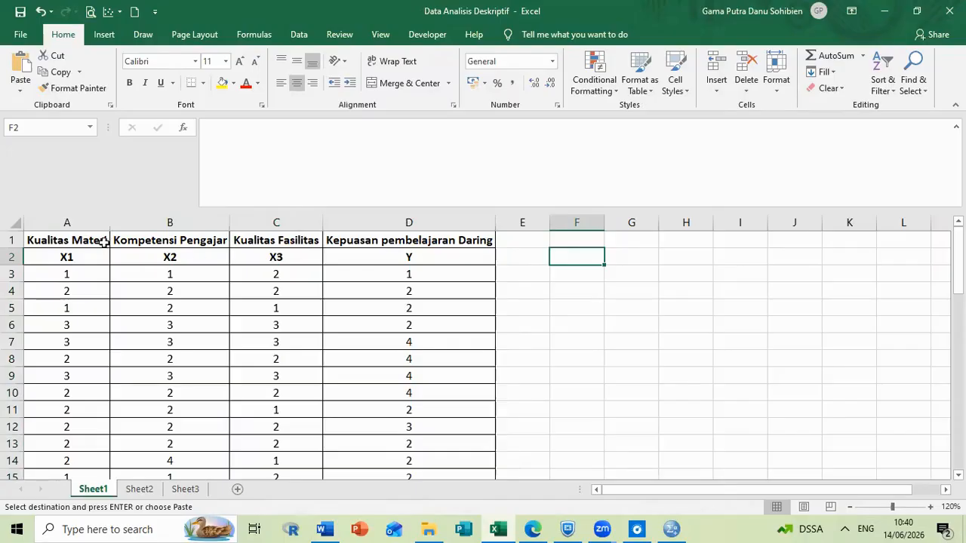
click(259, 244)
click(368, 242)
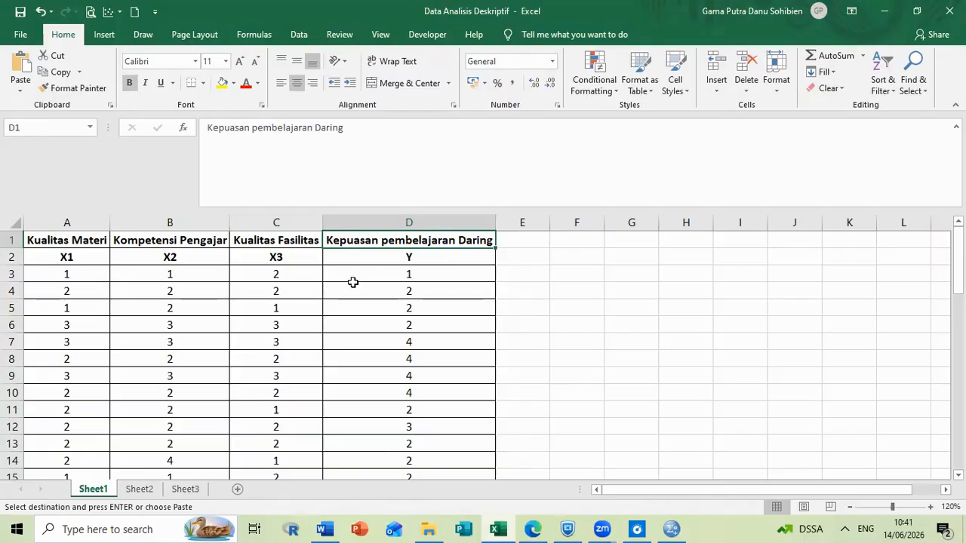
Copy the data range A3:D50 from Sheet1 and paste it into the empty SPSS data sheet, starting at the first cell.
click(101, 262)
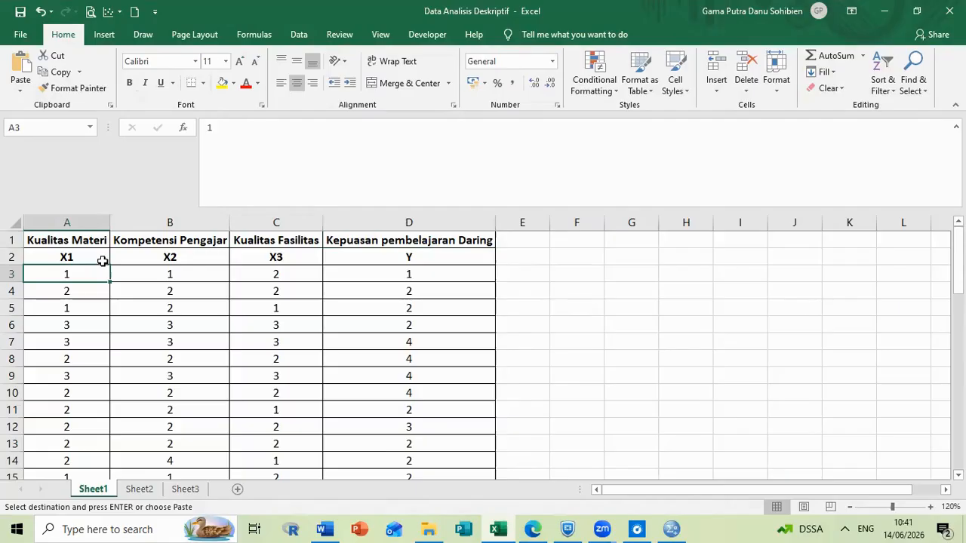
key(ctrl+shift+Right)
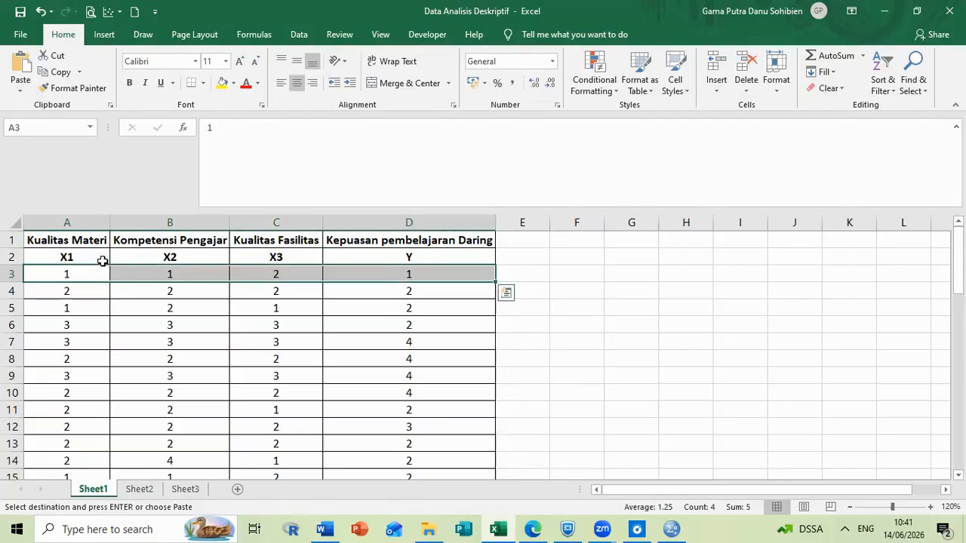
key(ctrl+shift+Down)
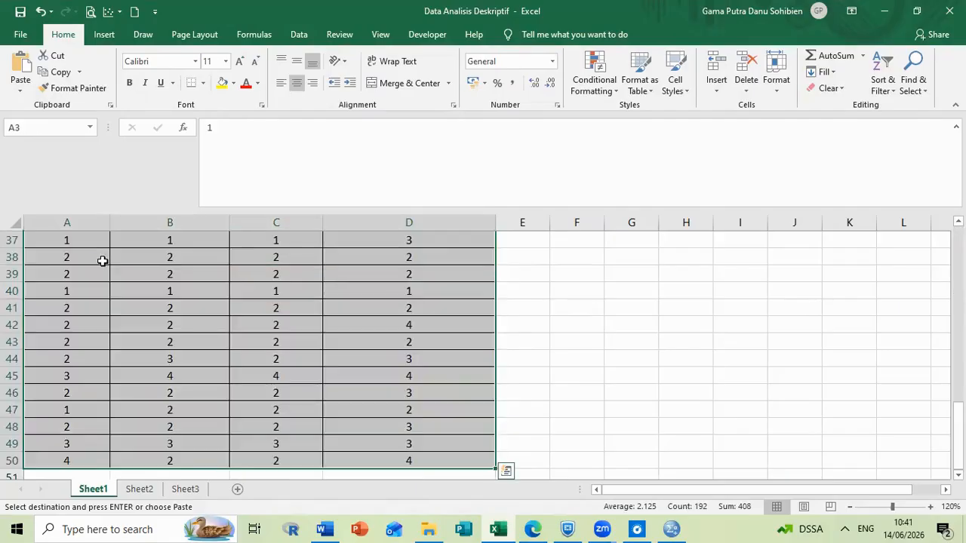
click(673, 529)
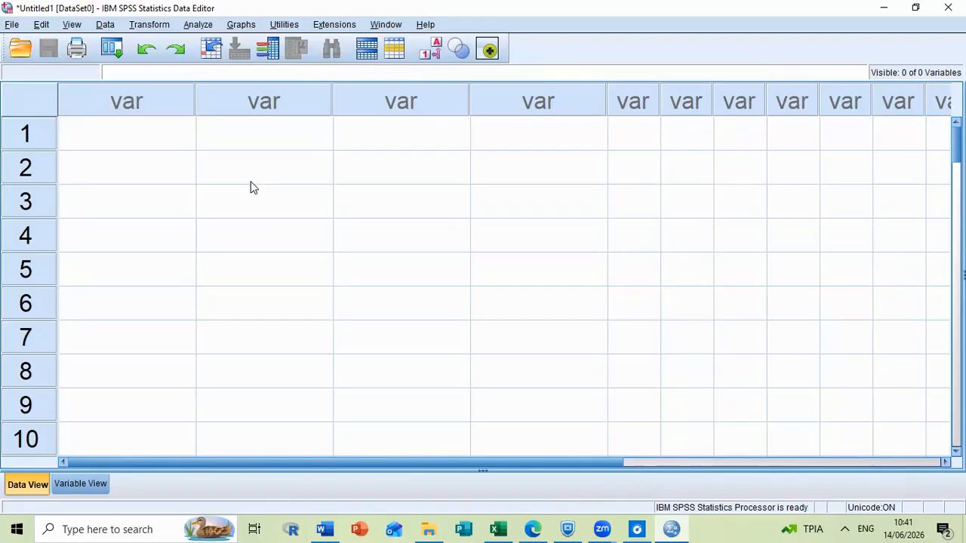
key(Down)
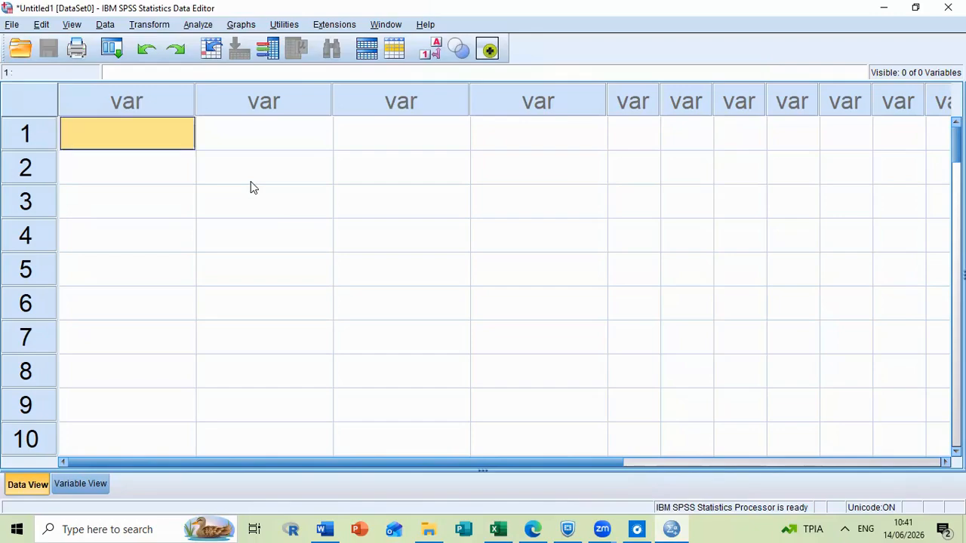
key(ctrl+v)
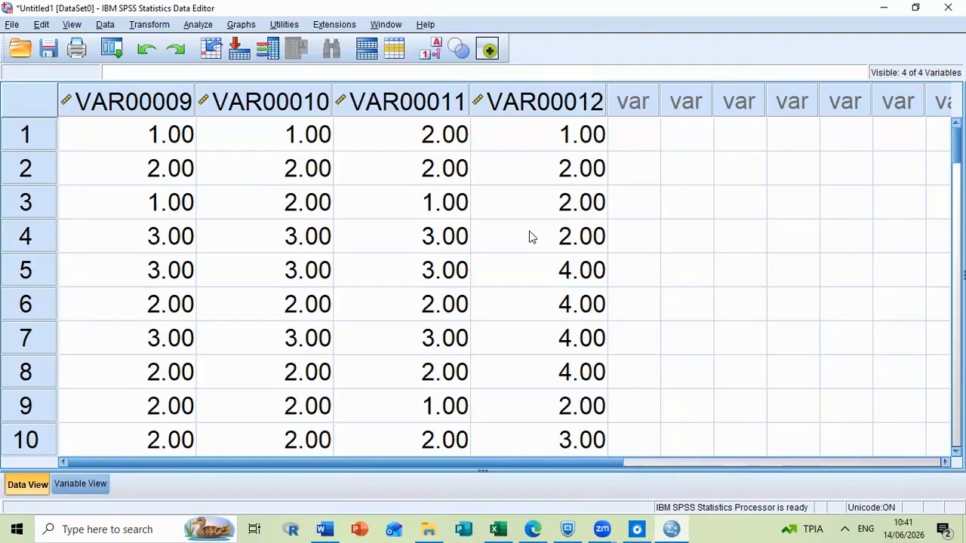
click(419, 234)
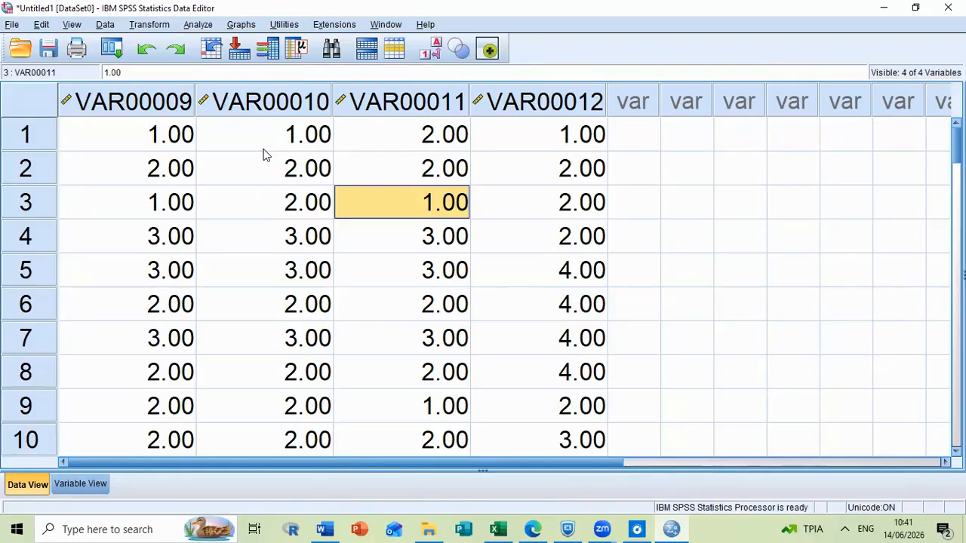
Rename the four pasted variables in Variable View as X1, X2, X3 and Y.
click(65, 490)
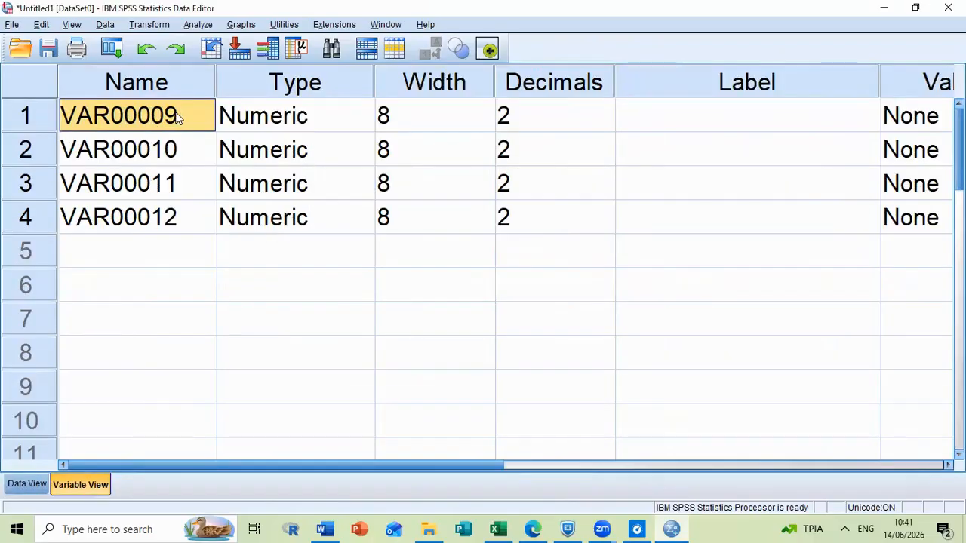
text(X)
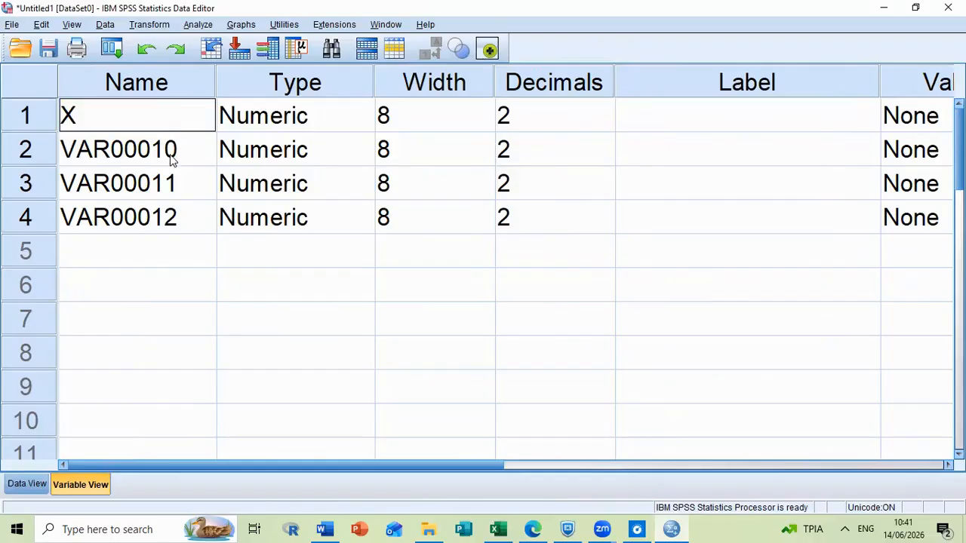
text(1)
key(Return)
text(X2)
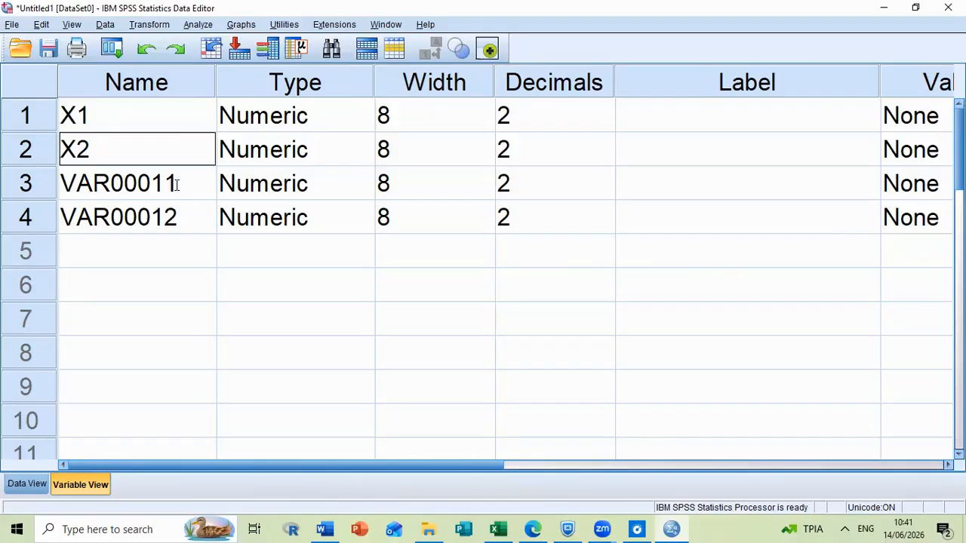
key(Return)
text(X3)
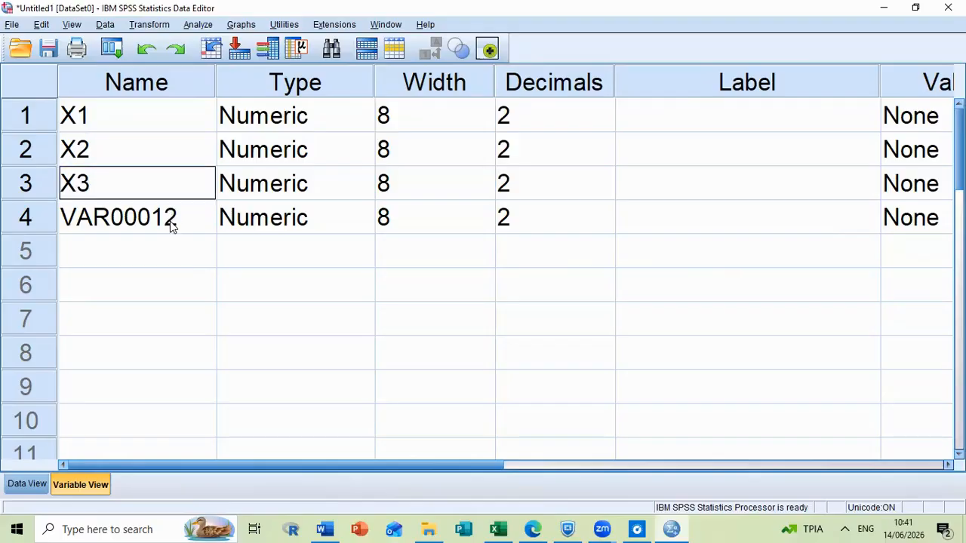
key(Return)
text(Y)
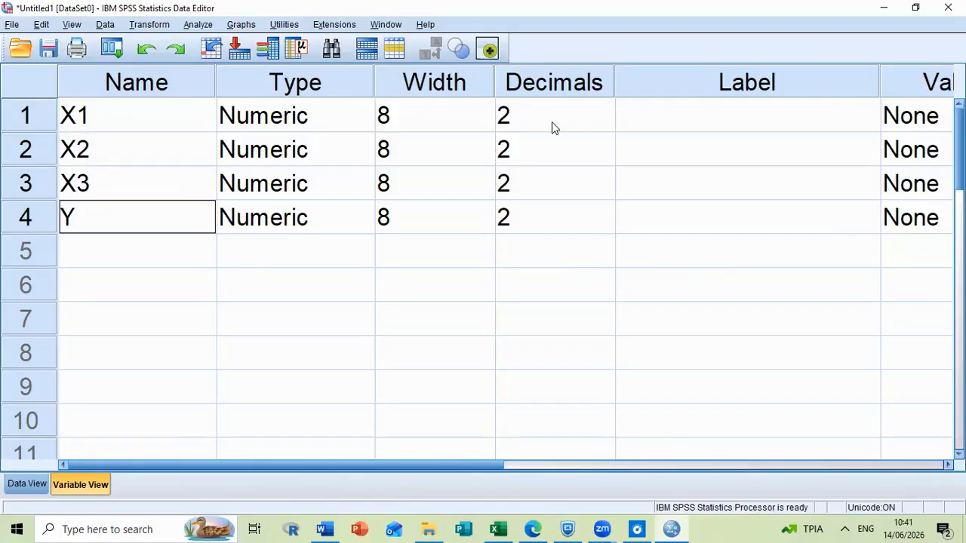
Set the number of decimals to 0 for variables X1, X2, X3 and Y.
click(591, 116)
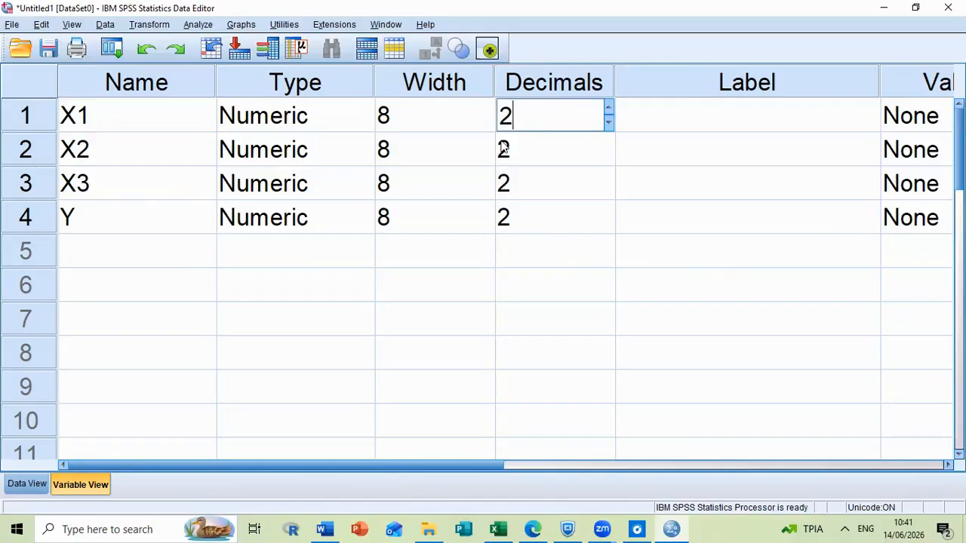
key(BackSpace)
text(0)
key(Return)
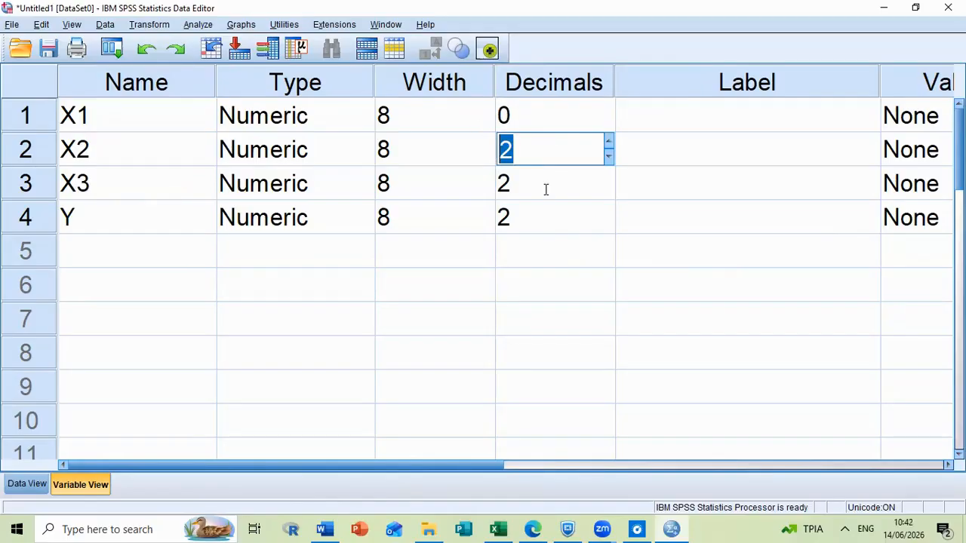
text(0)
key(Return)
text(0)
key(Return)
click(503, 221)
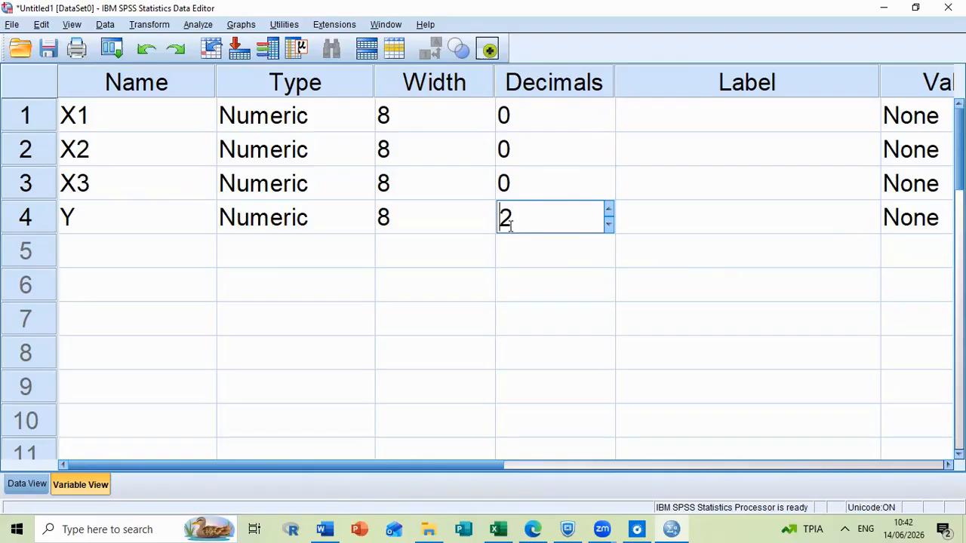
key(Delete)
text(0)
key(Return)
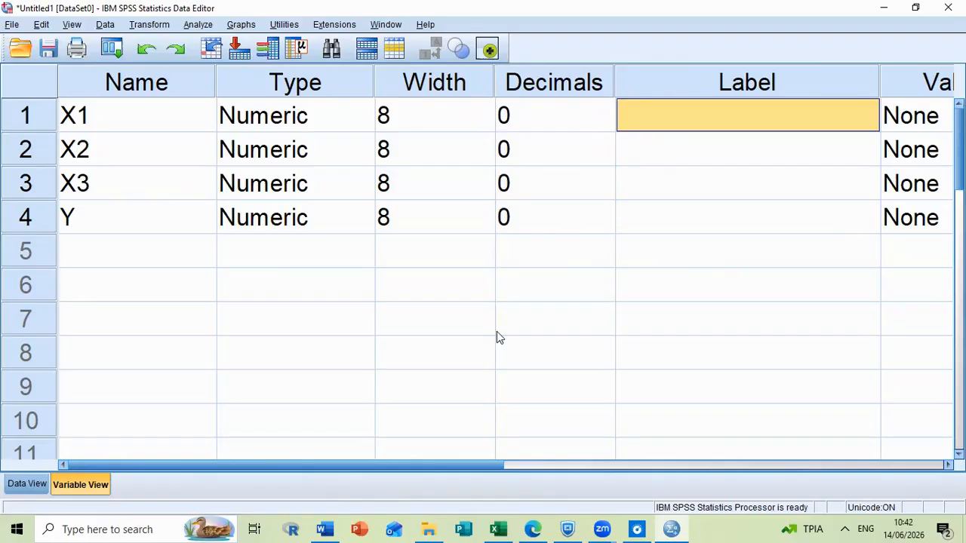
Check the X1 heading in the Excel sheet and label variable X1 in SPSS as "Kualitas materi".
click(500, 529)
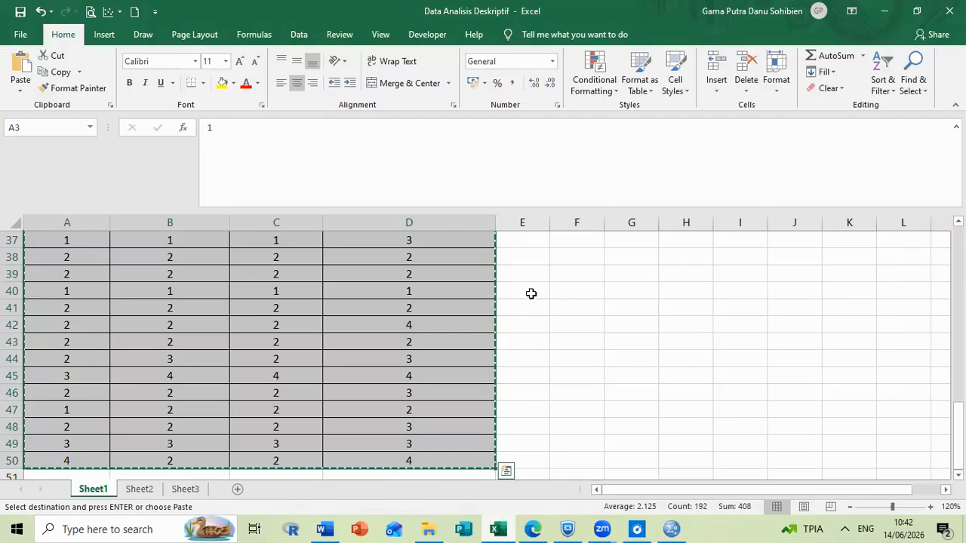
scroll(531, 294, up, 12)
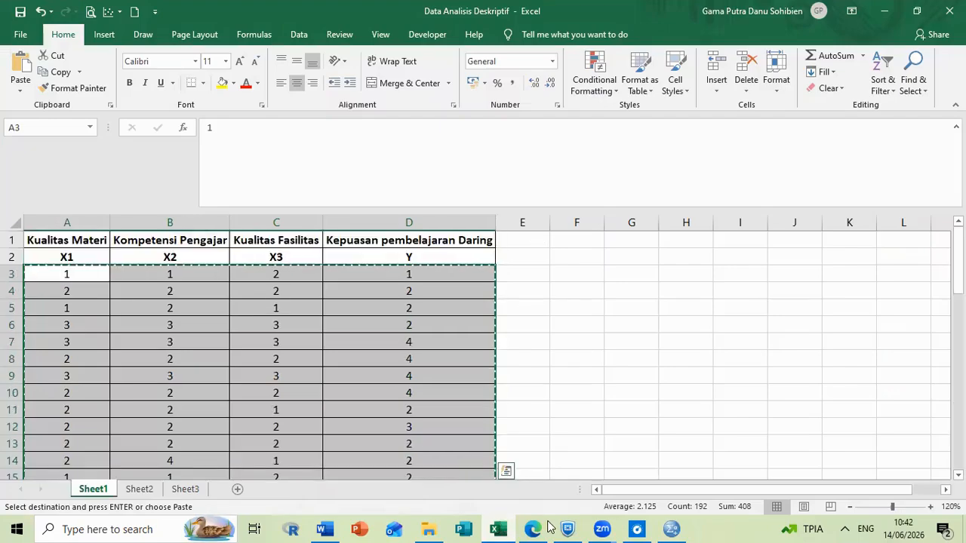
click(674, 528)
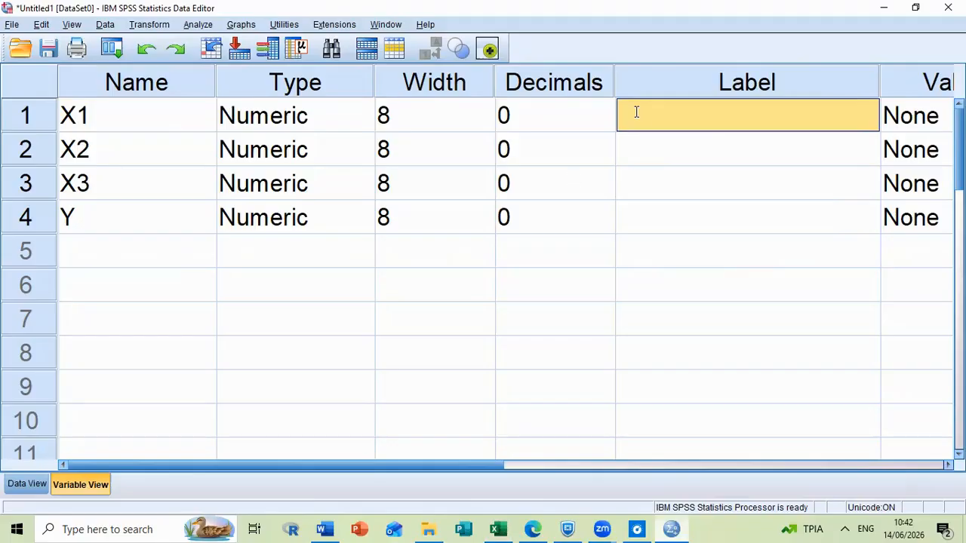
text(Kualit)
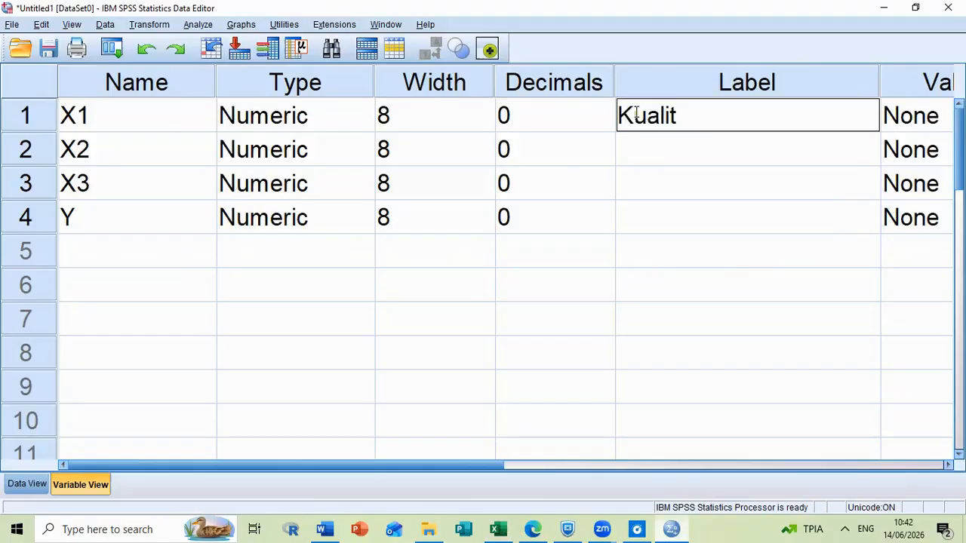
text(as materi)
click(654, 149)
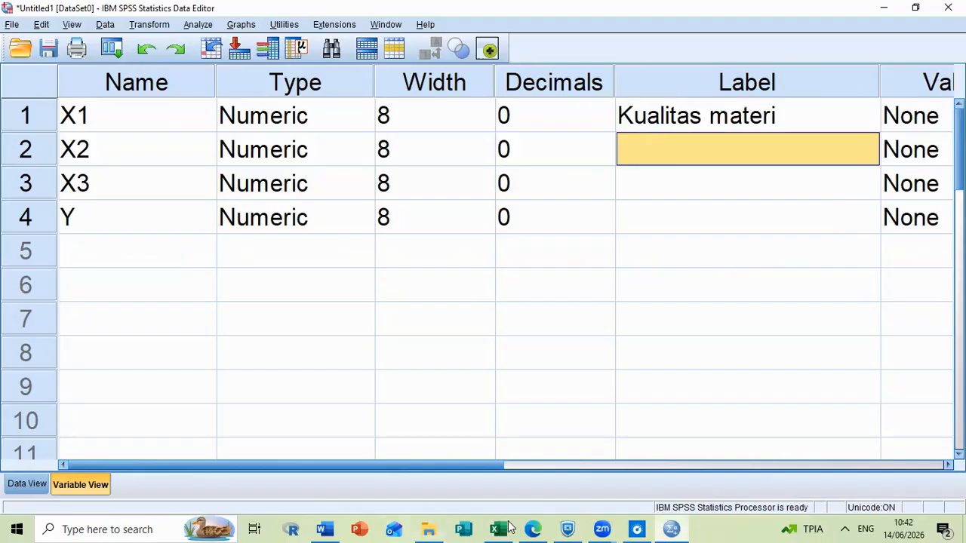
Check the X2 heading in the Excel sheet and label variable X2 in SPSS as "Kompetensi pengajar".
click(498, 529)
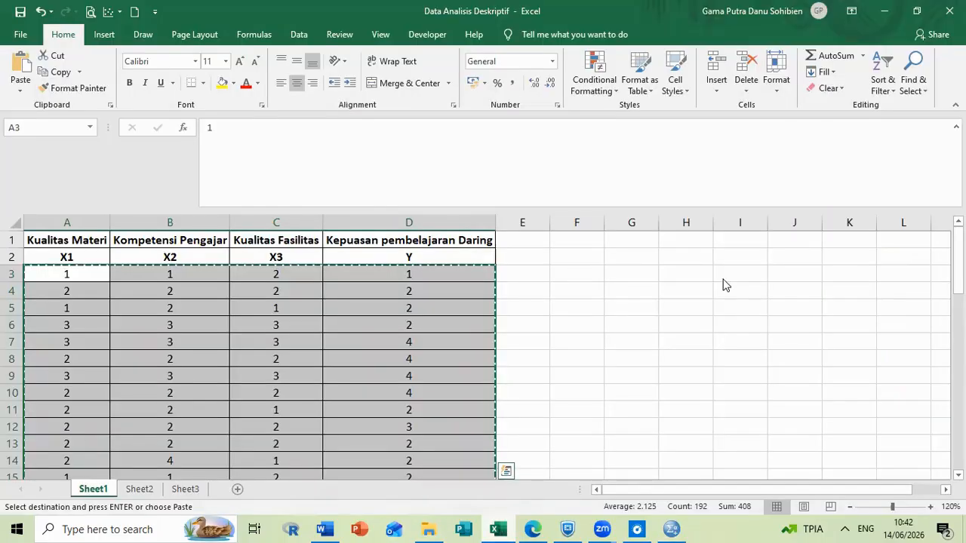
key(alt+Tab)
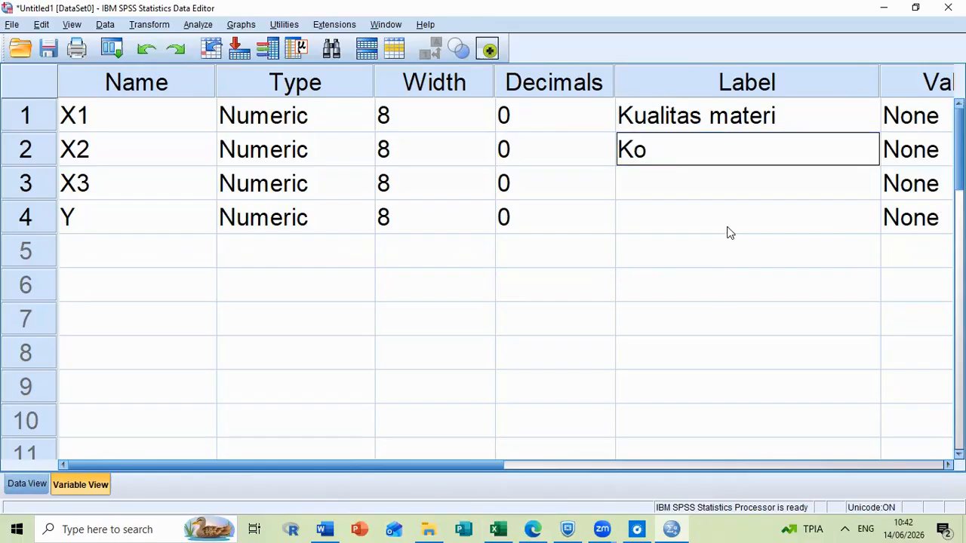
text(mpetensi pengajar)
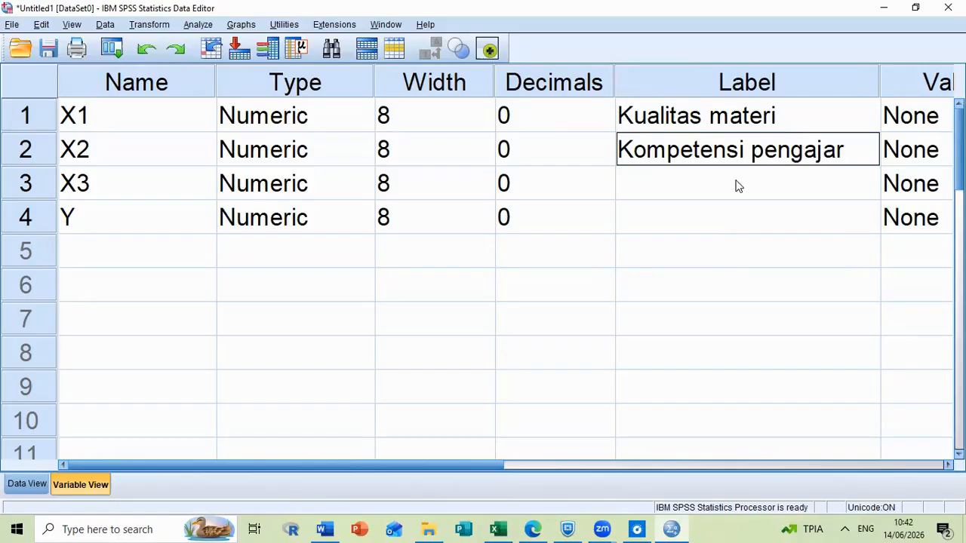
key(Return)
Check the X3 heading in the Excel sheet and label variable X3 in SPSS as "Kualitas fasilitas".
click(497, 528)
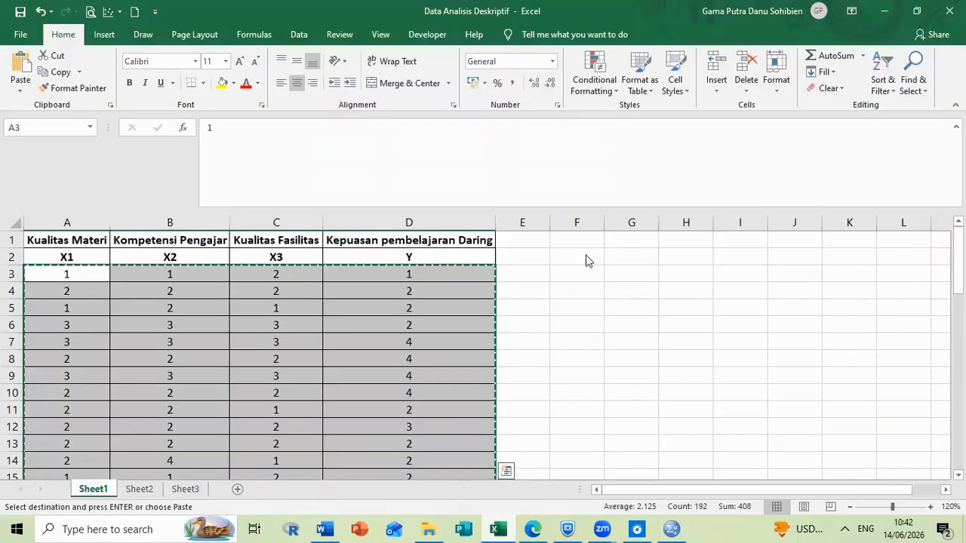
key(alt+Tab)
text(Kua)
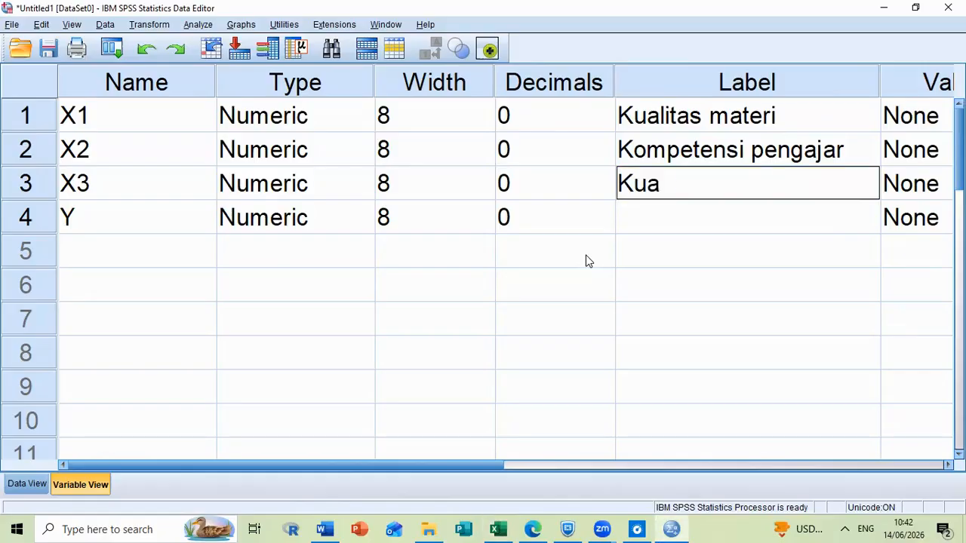
text(litas fas)
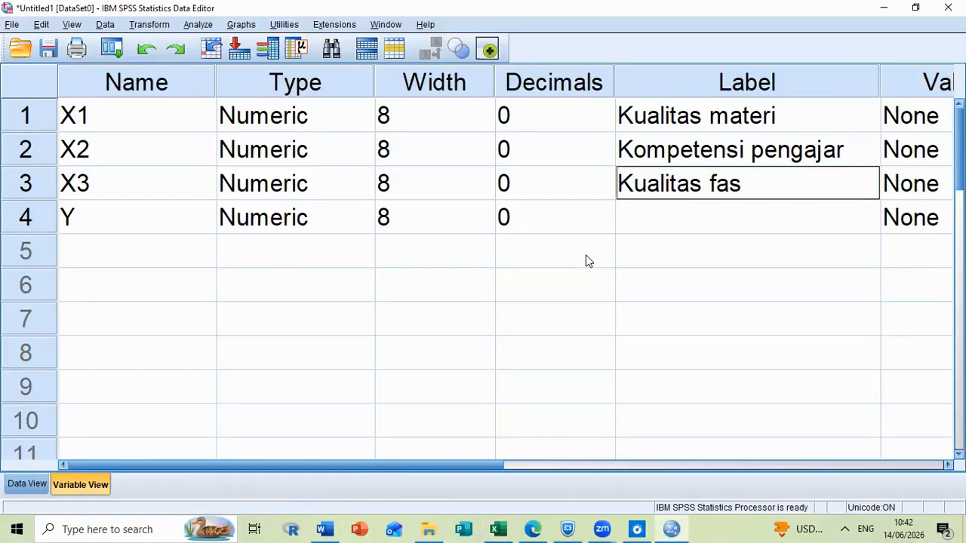
text(ilitas)
key(Return)
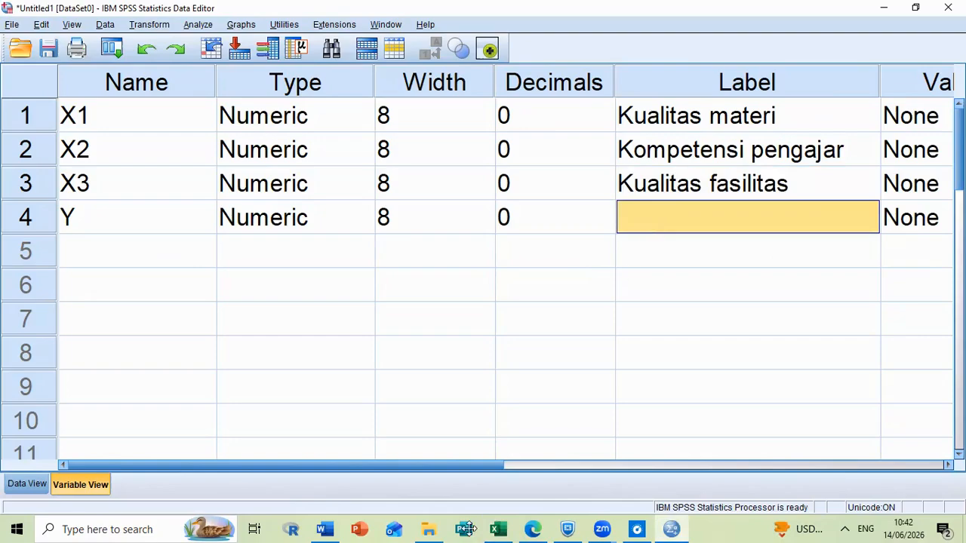
Check the Y heading in the Excel sheet and label variable Y in SPSS as "Kepuasan pembelajaran".
click(499, 529)
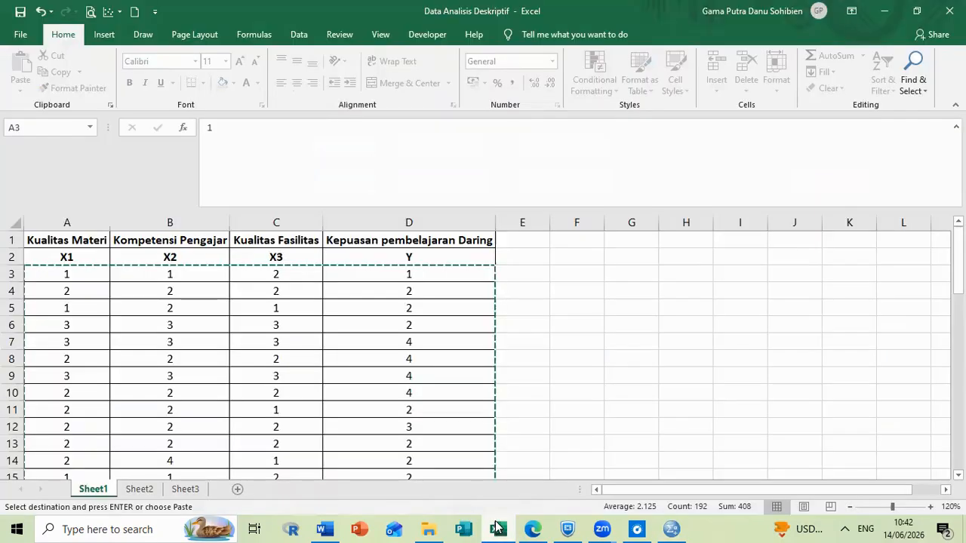
key(alt+Tab)
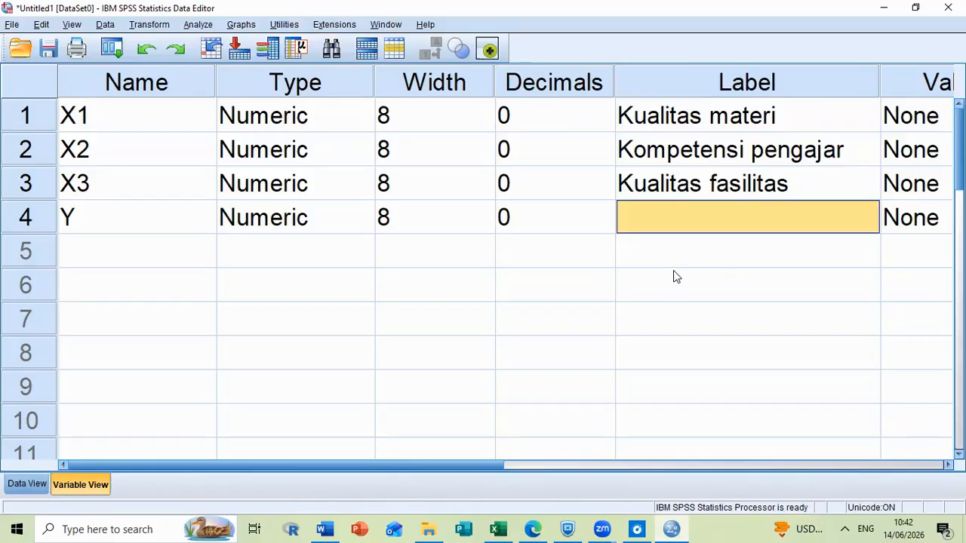
text(Kepuas)
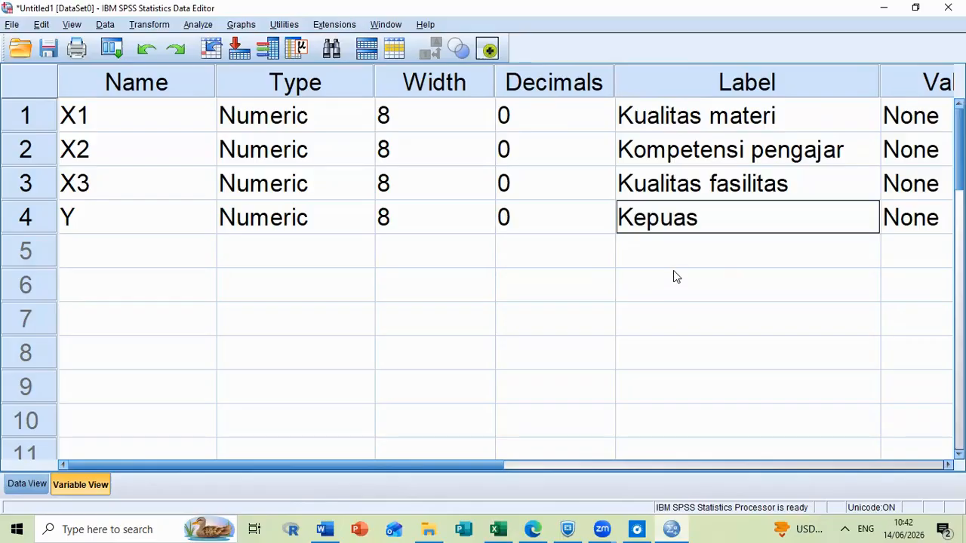
text(an pembelajarab)
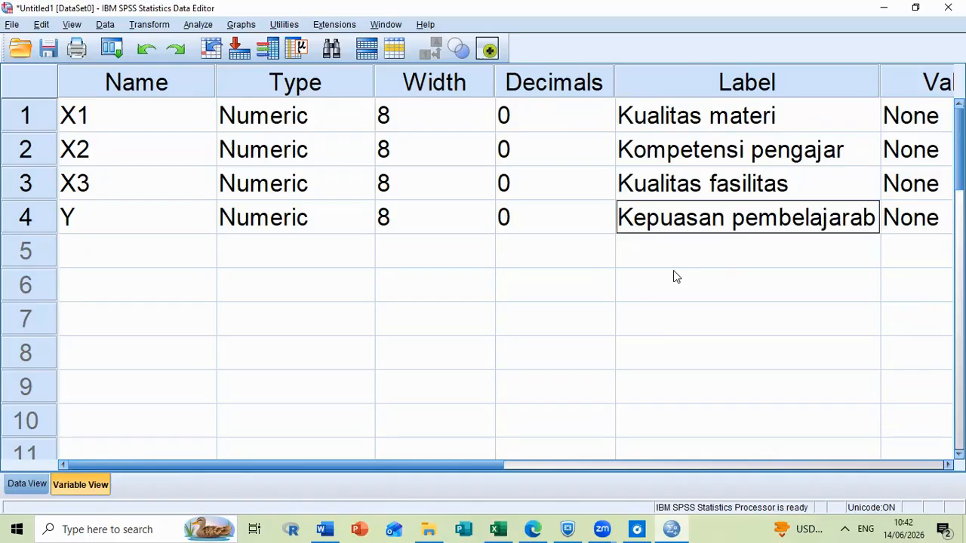
key(BackSpace)
text(n)
Open the value labels of variable X1 and add value 1 with the label "Sangat tidak puas".
drag(438, 470, 549, 476)
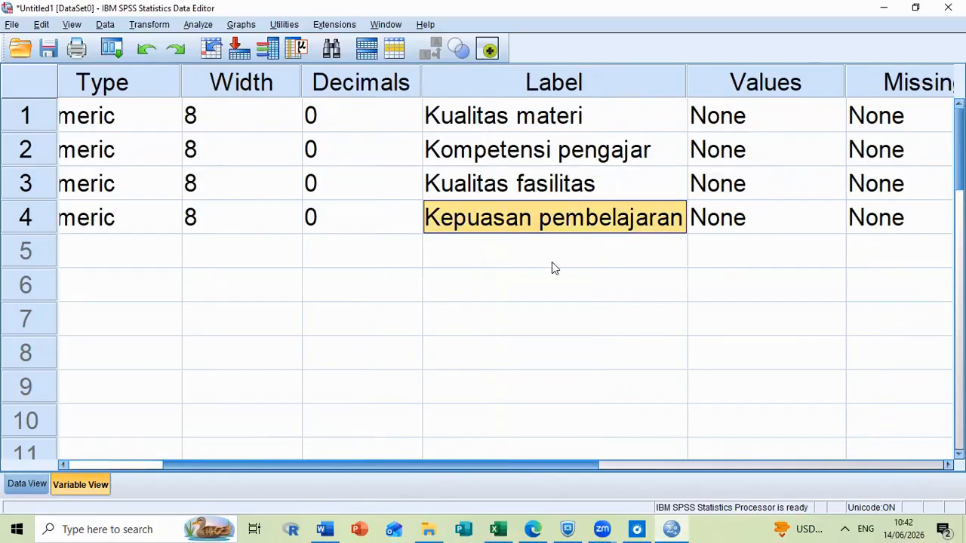
drag(552, 262, 568, 243)
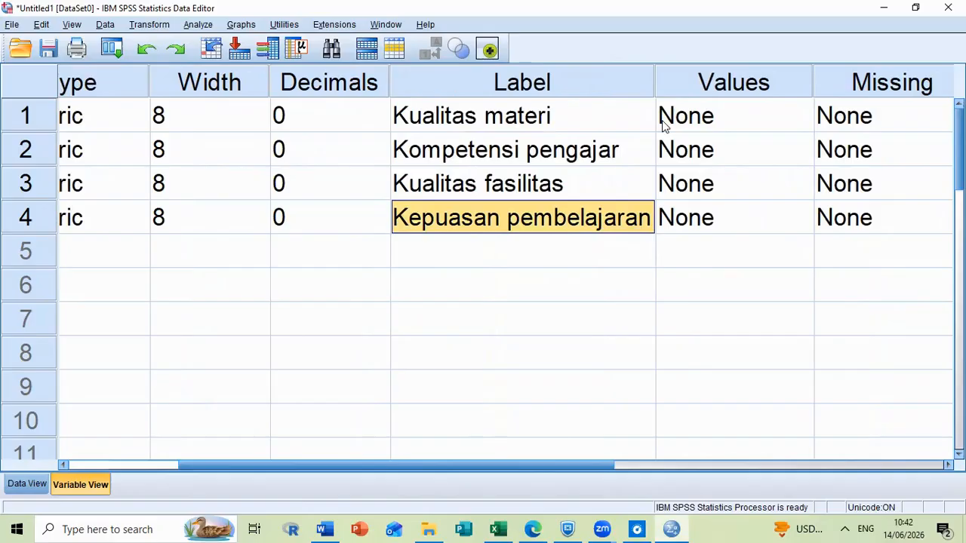
double_click(791, 118)
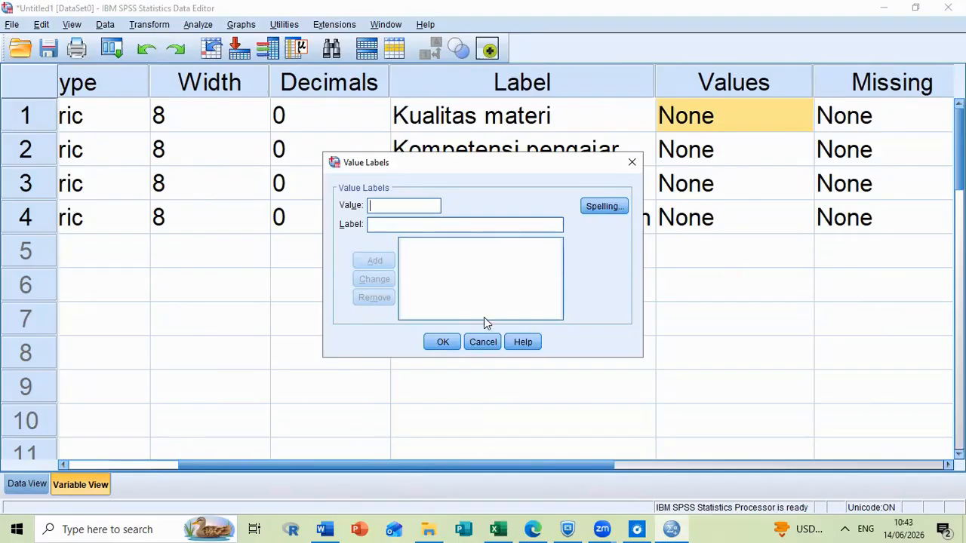
text(1)
text(Sa)
text(ng)
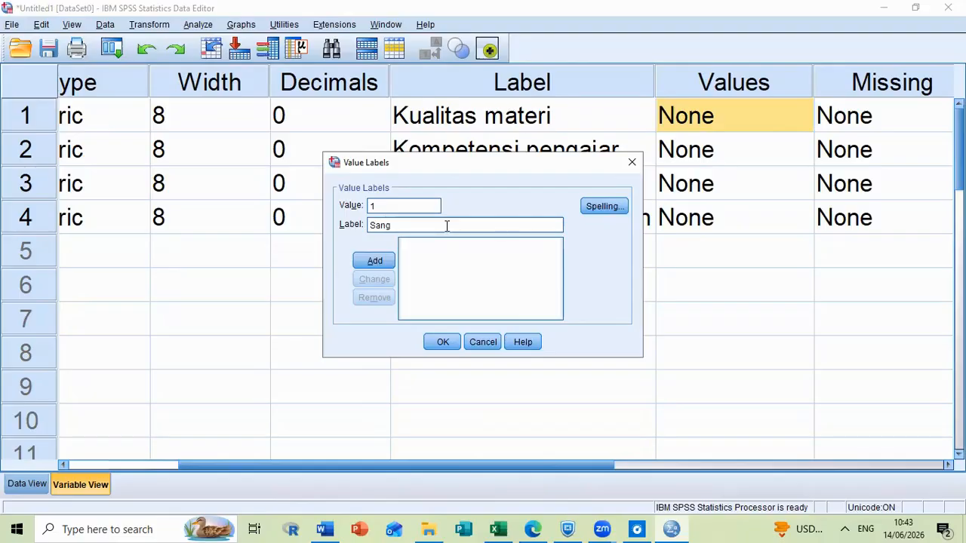
text(at tidak puas)
key(Return)
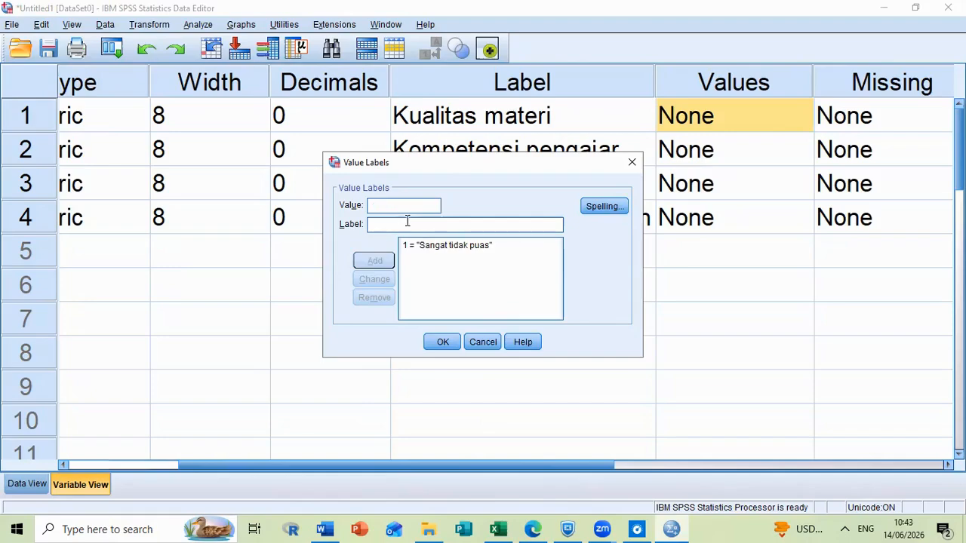
Add value 2 with the label "tidak puas" to the value labels of X1.
text(2)
key(Tab)
text(tidak puas)
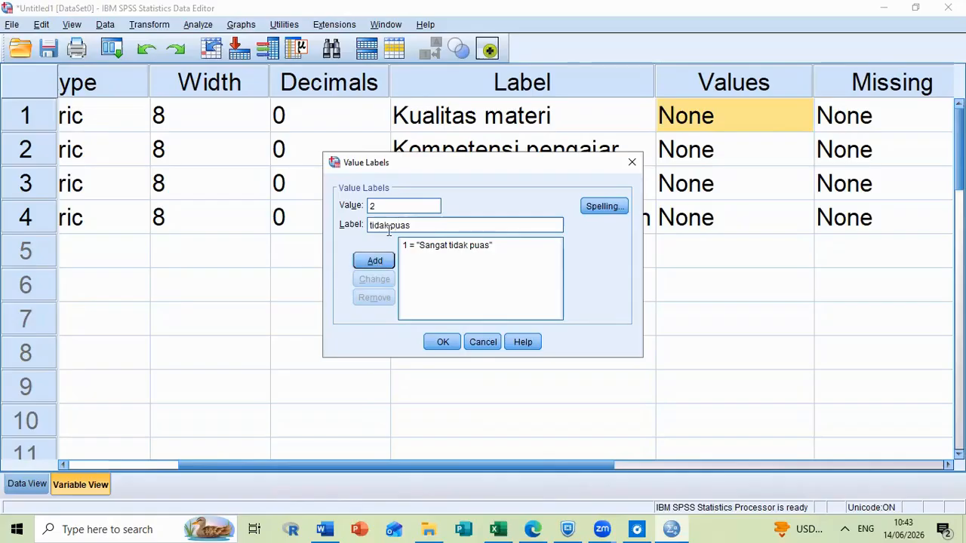
key(Return)
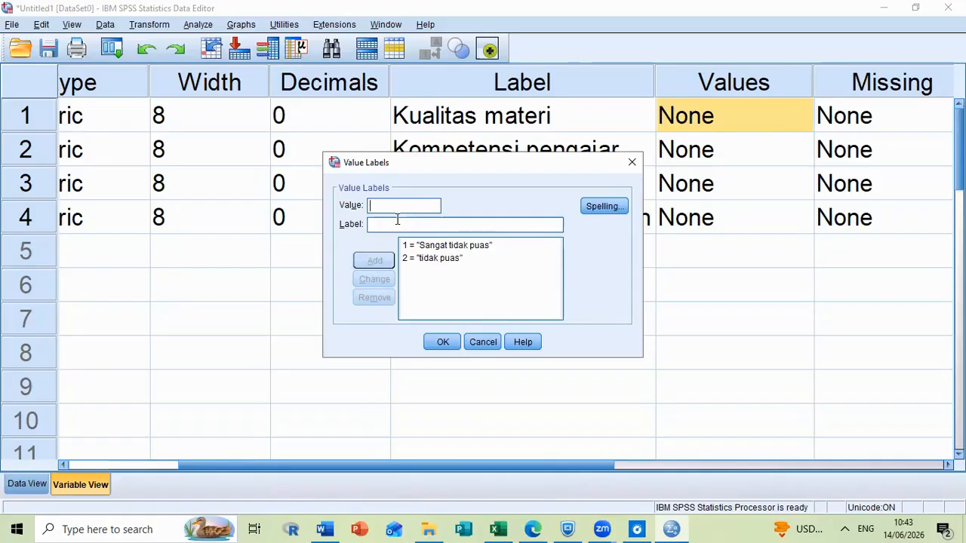
Add value 3 with the label "Puas" to the value labels of X1.
text(3)
key(Tab)
text(p)
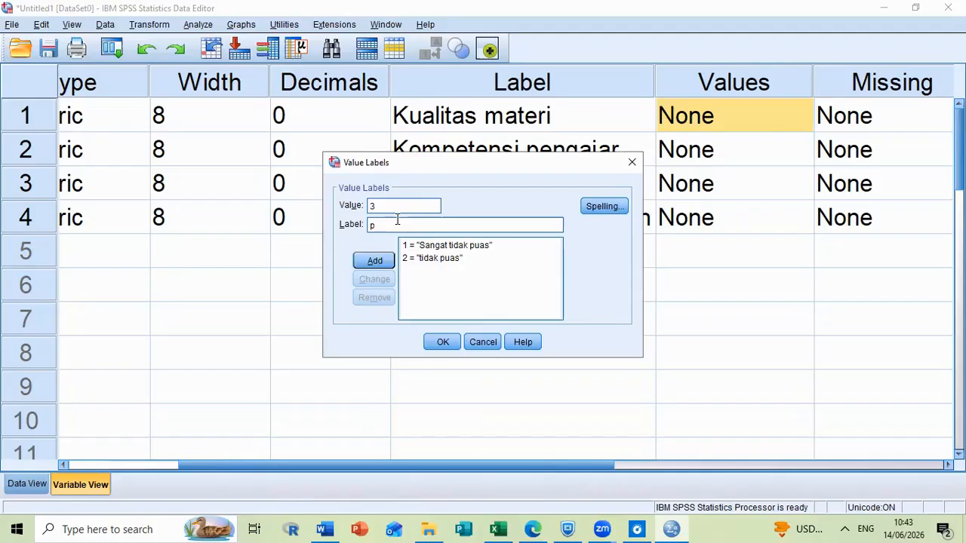
key(BackSpace)
text(Puas)
click(374, 261)
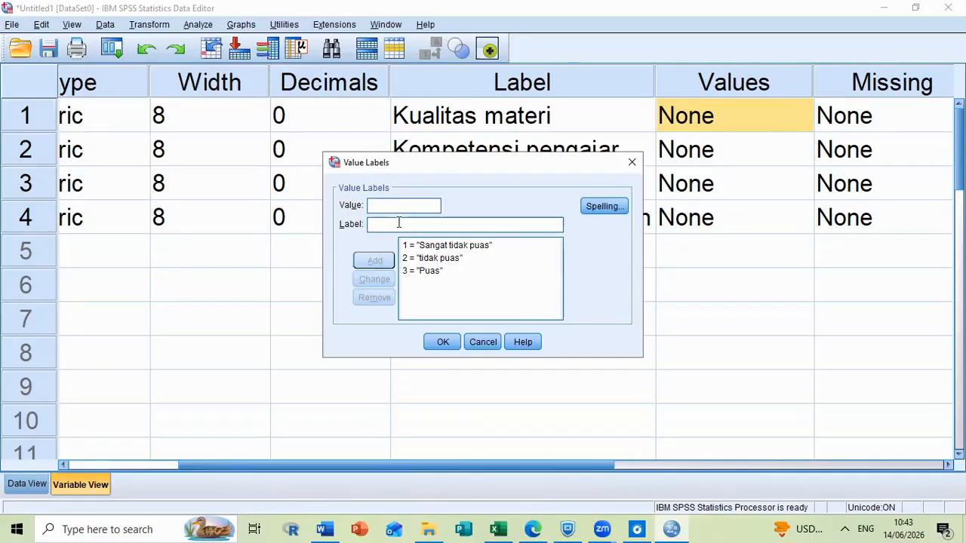
Add value 4 with the label "Sangat Puas" for X1 and apply its value labels.
text(Sanga)
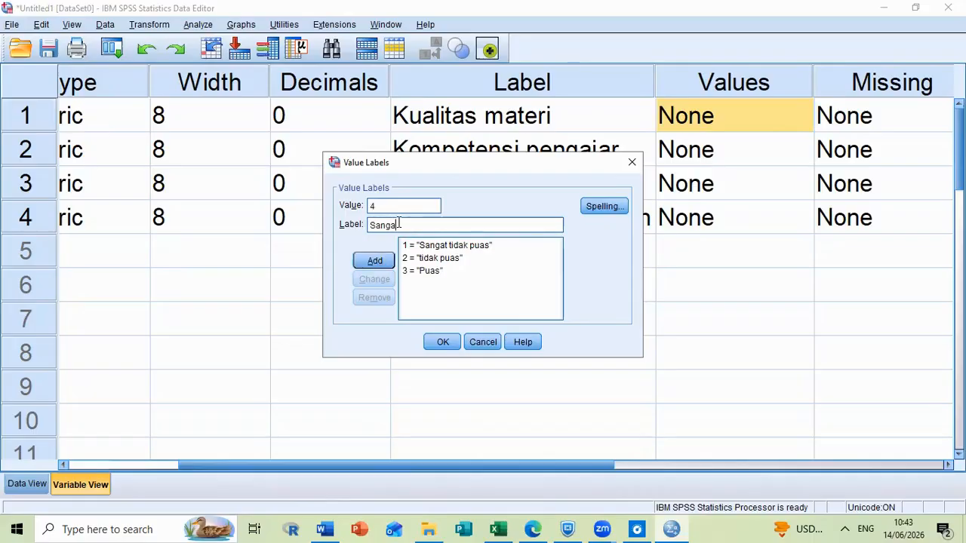
text(t Puas)
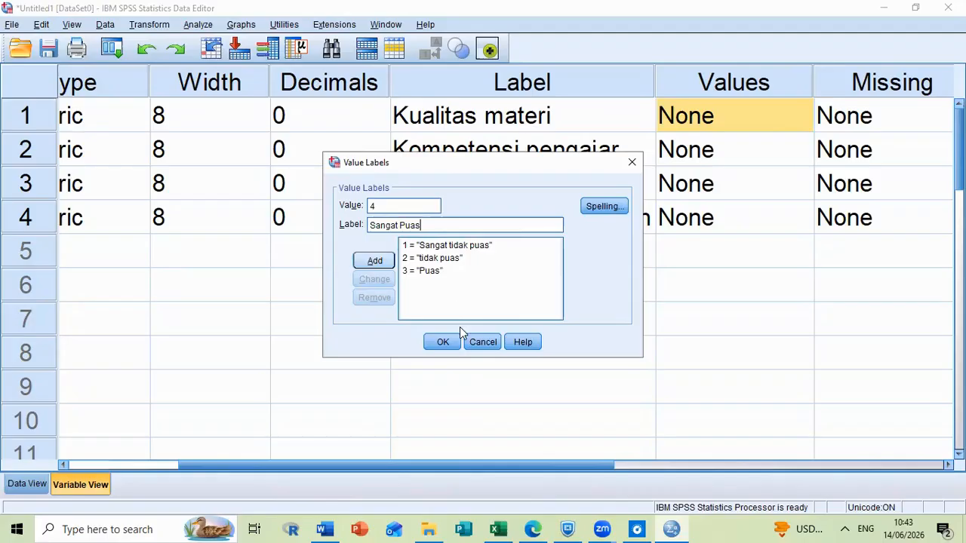
key(Return)
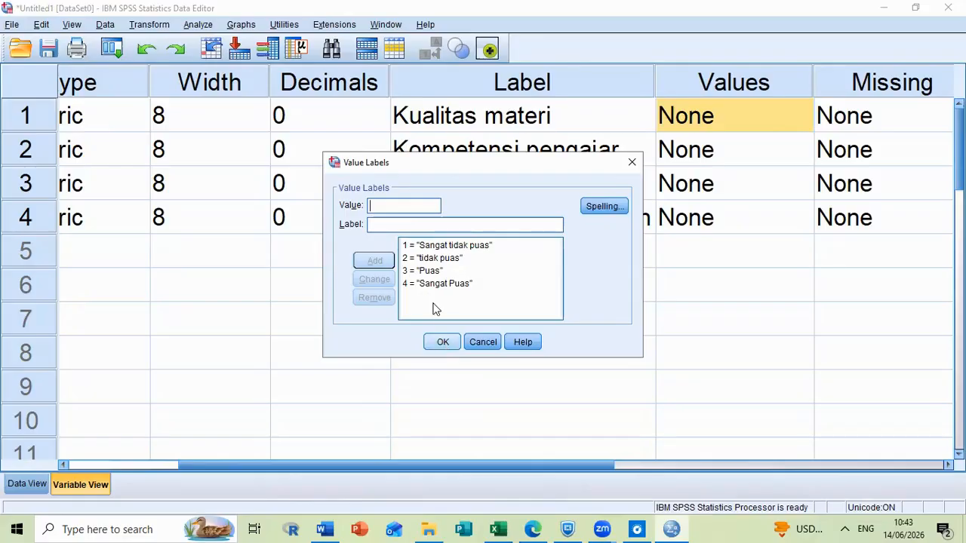
key(Return)
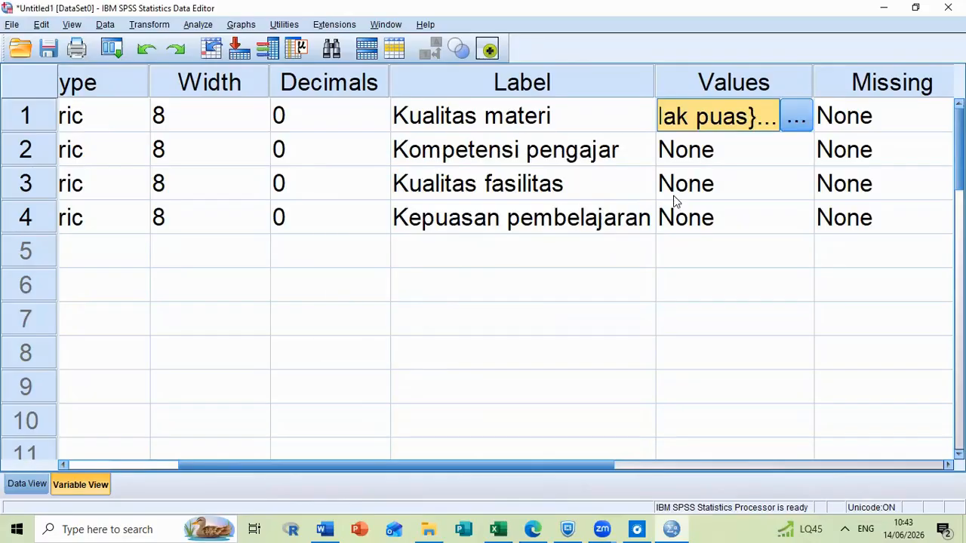
Open the value labels of variable X2 and add value 1 with the label "Sangat tidak puas".
click(806, 154)
click(806, 154)
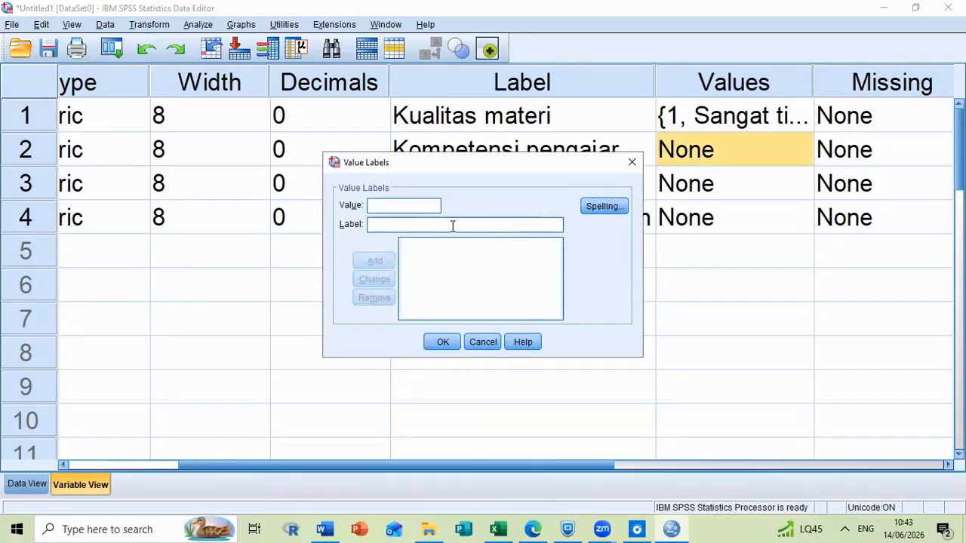
text(1)
click(453, 225)
text(Sanga )
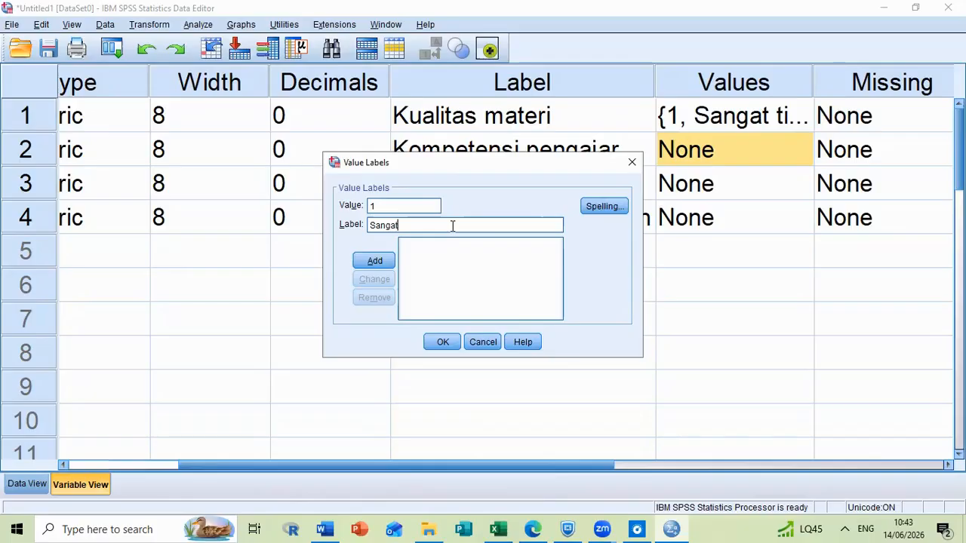
text( tidak puas)
key(Return)
Add value 2 with the label "tidak puas" to the value labels of X2.
text(2)
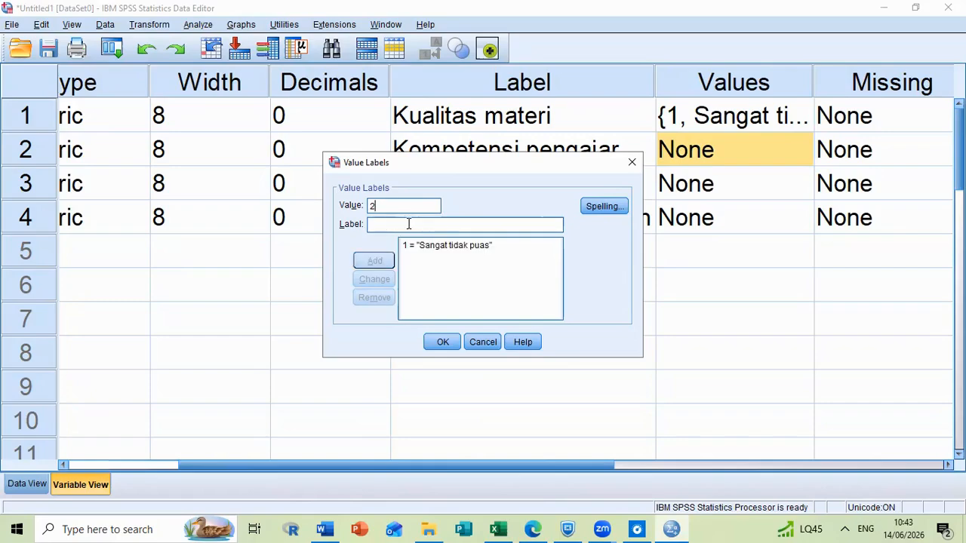
click(408, 224)
text(tidak puas)
key(Return)
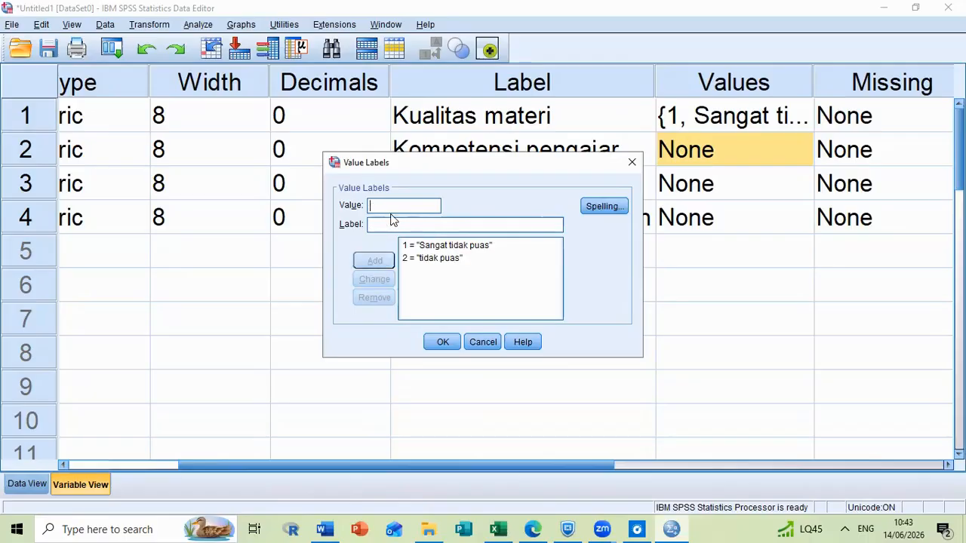
Add value 3 with the label "puas" to the value labels of X2.
text(p)
key(BackSpace)
text(3)
click(393, 226)
text(puas)
click(375, 262)
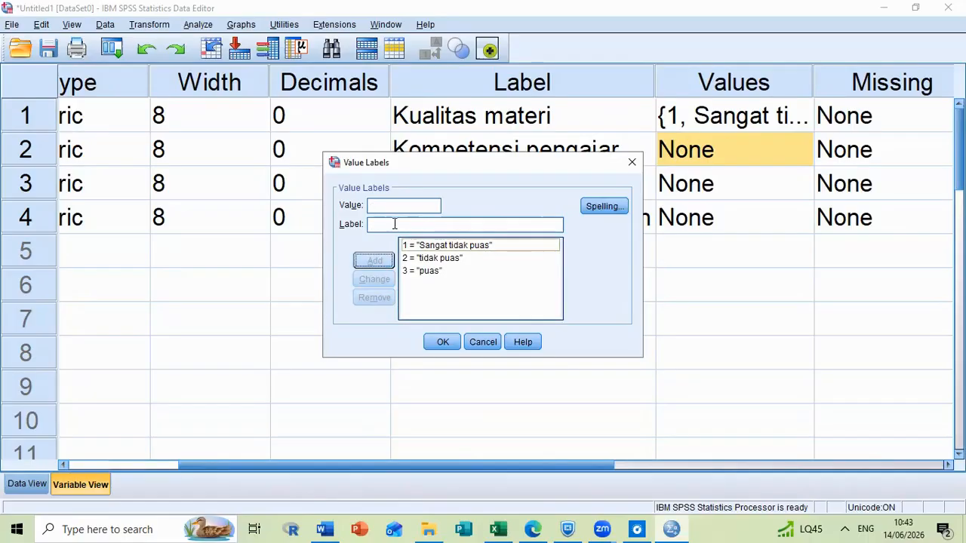
Add value 4 with the label "Sangat puas" for X2 and apply its value labels.
text(4)
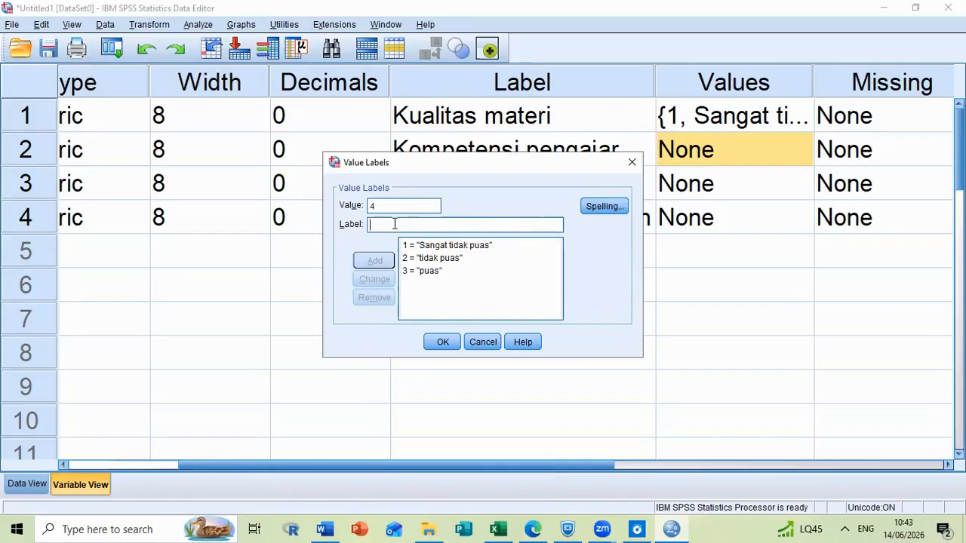
text(sangat )
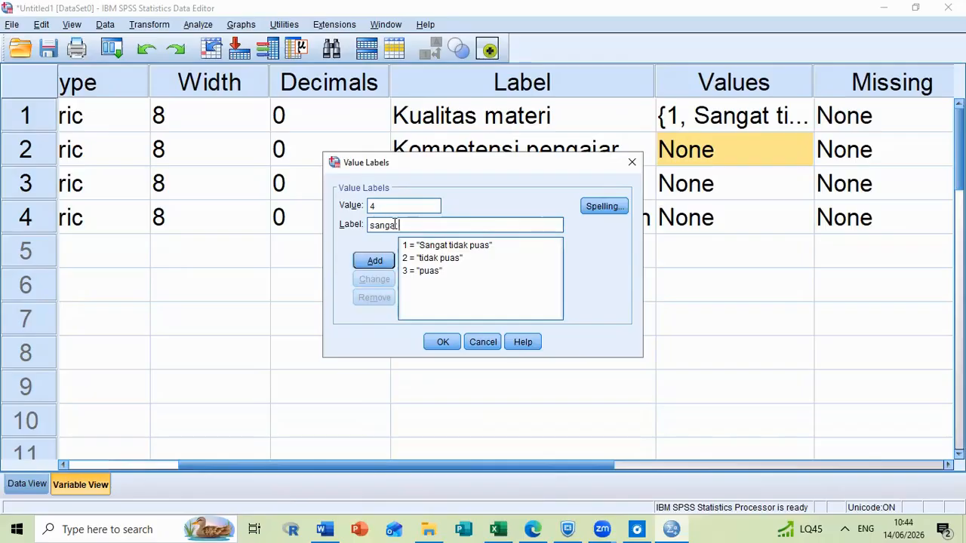
text(Puas)
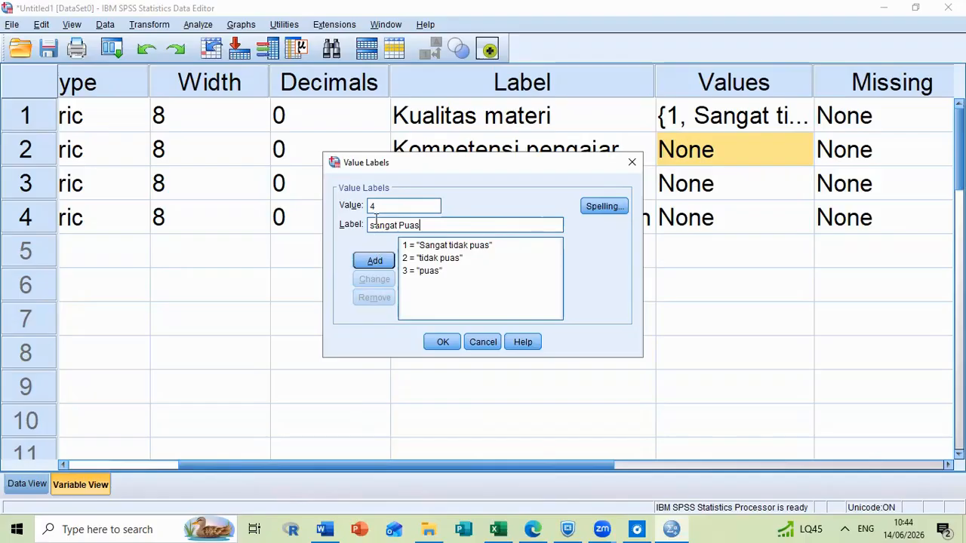
key(BackSpace)
text(S)
key(Right)
key(Right)
key(Right)
key(Right)
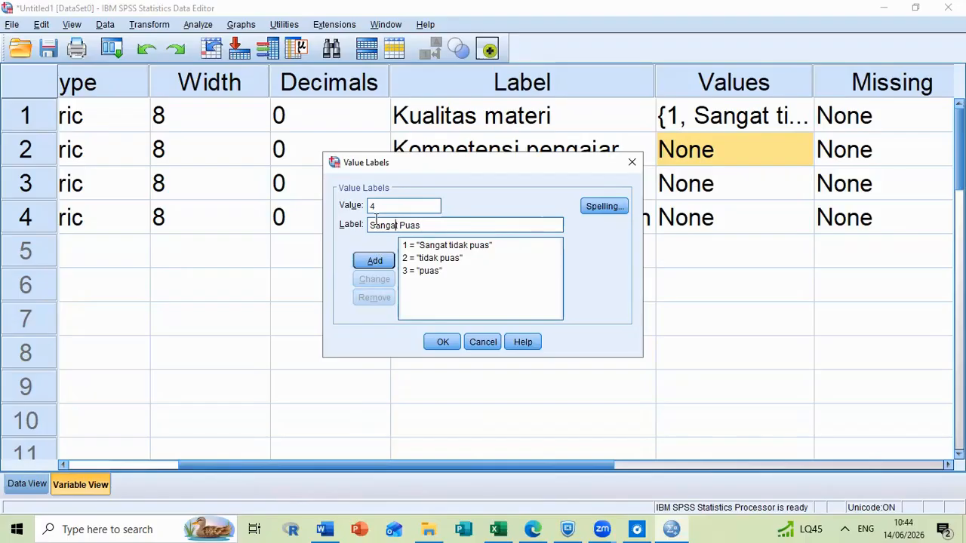
key(Right)
key(Right)
key(Right)
key(BackSpace)
text(p)
click(378, 260)
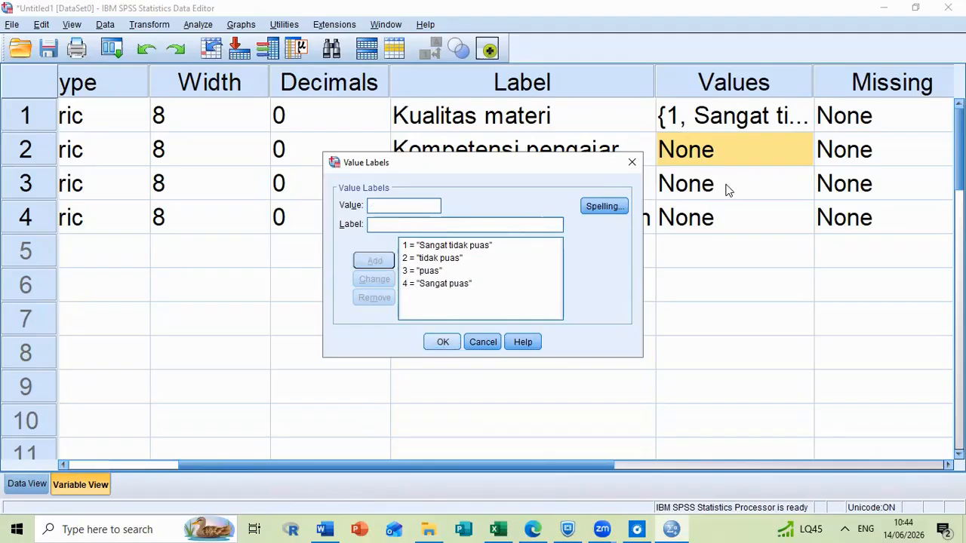
key(Return)
Open the value labels of variable X3 (Kualitas fasilitas) and add value 1 with the label "Sangat tidak puas".
double_click(802, 189)
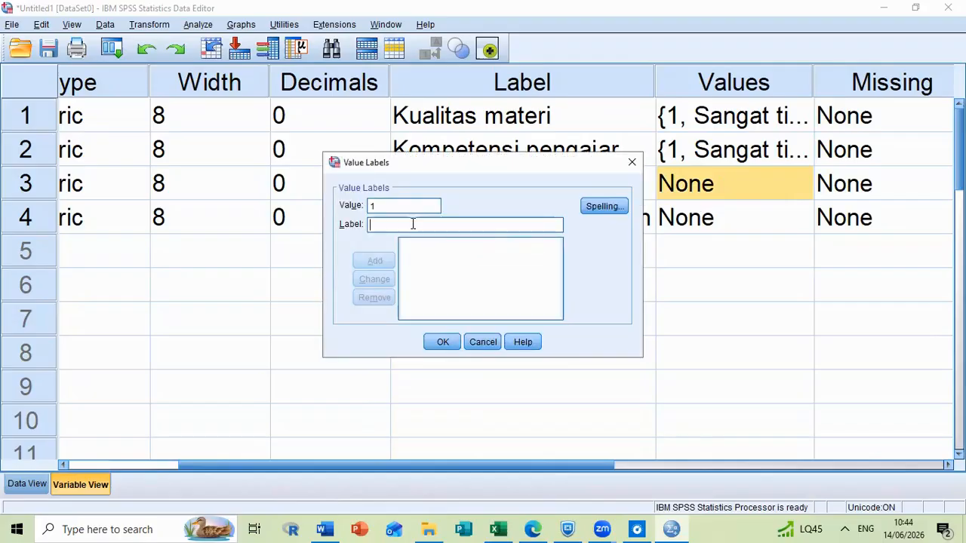
text(Sangat t)
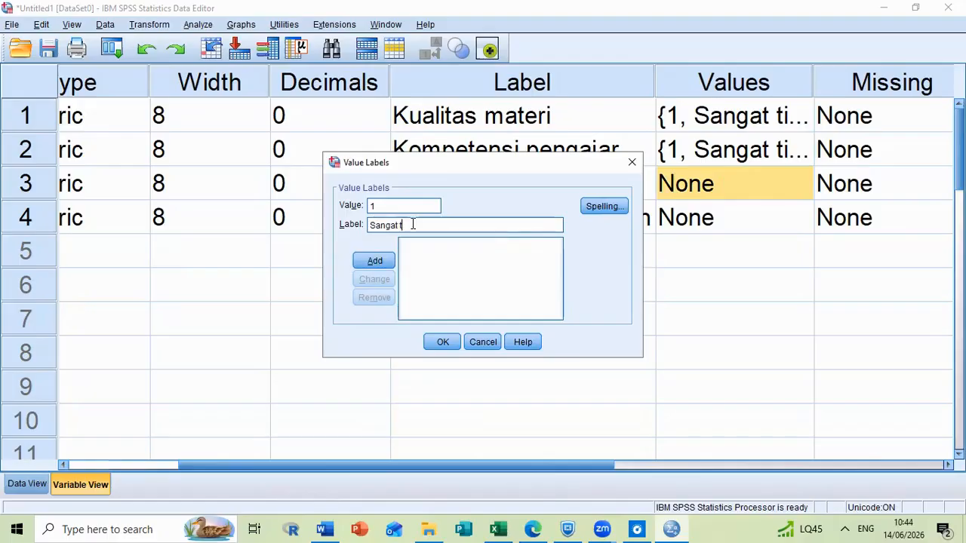
text(idak puas)
key(Return)
Add value 2 with the label "Tidak puas" and value 3 with the label "puas" to the value labels of X3.
text(2)
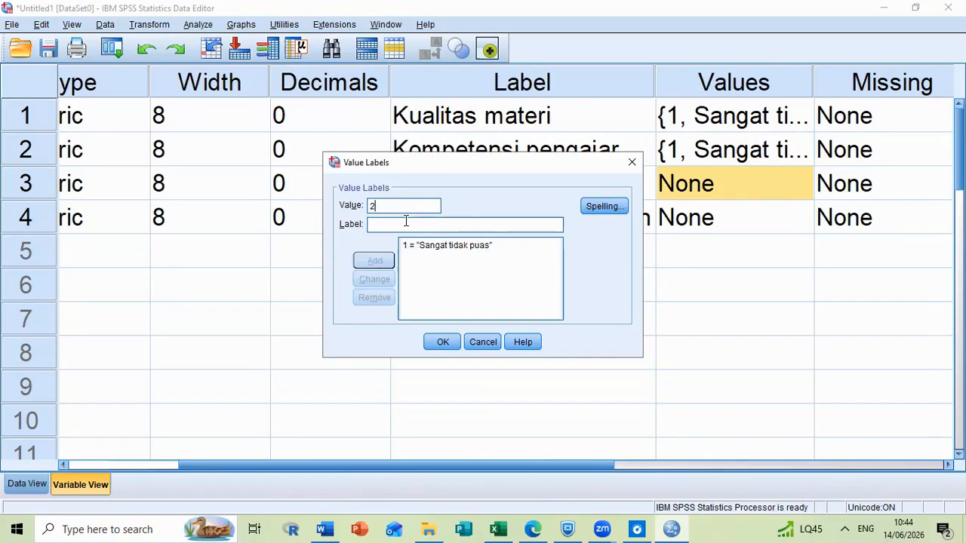
click(406, 224)
text(Tidak p)
key(Return)
text(3)
click(409, 224)
text(puas)
click(378, 261)
Add value 4 with the label "Sangat Puas" for X3 and apply its value labels.
text(4)
key(Tab)
text(Sangat )
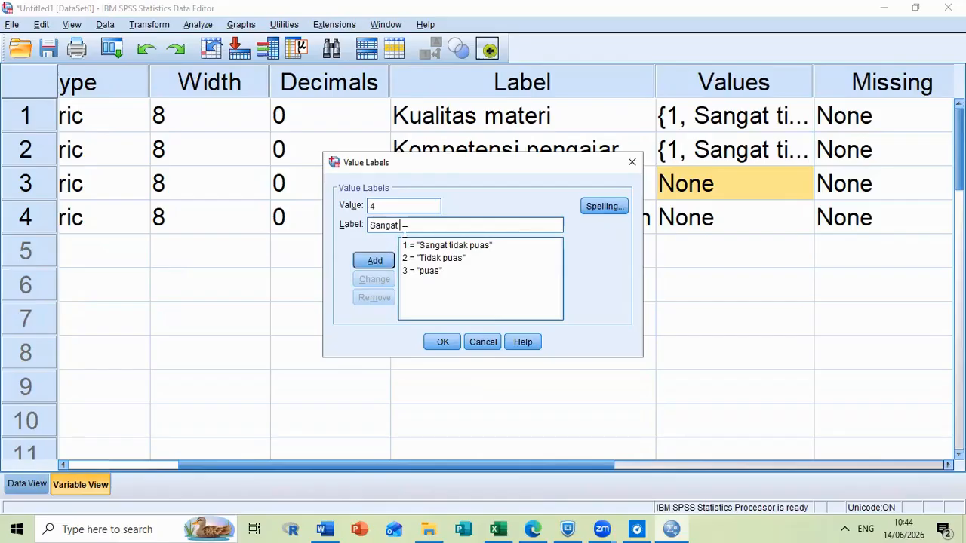
text(Puas)
click(443, 345)
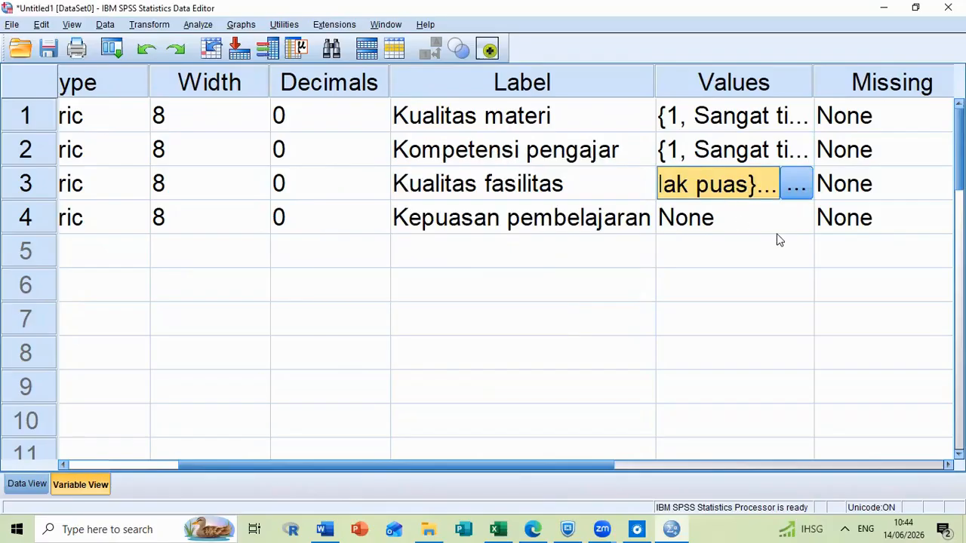
Open the value labels of variable Y (Kepuasan pembelajaran) and add value 1 with the label "Sangat tidak puas".
click(789, 225)
click(795, 222)
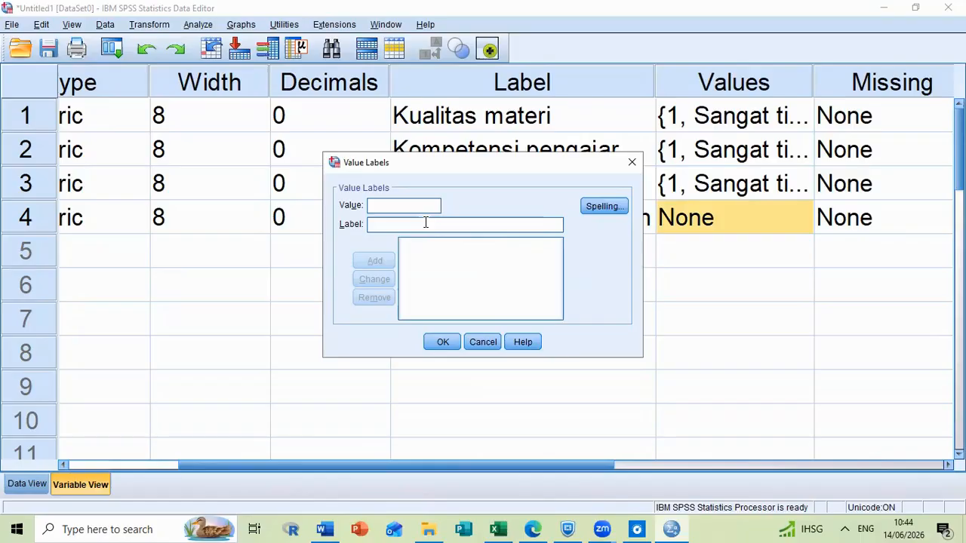
text(1)
text(Sangat tidak)
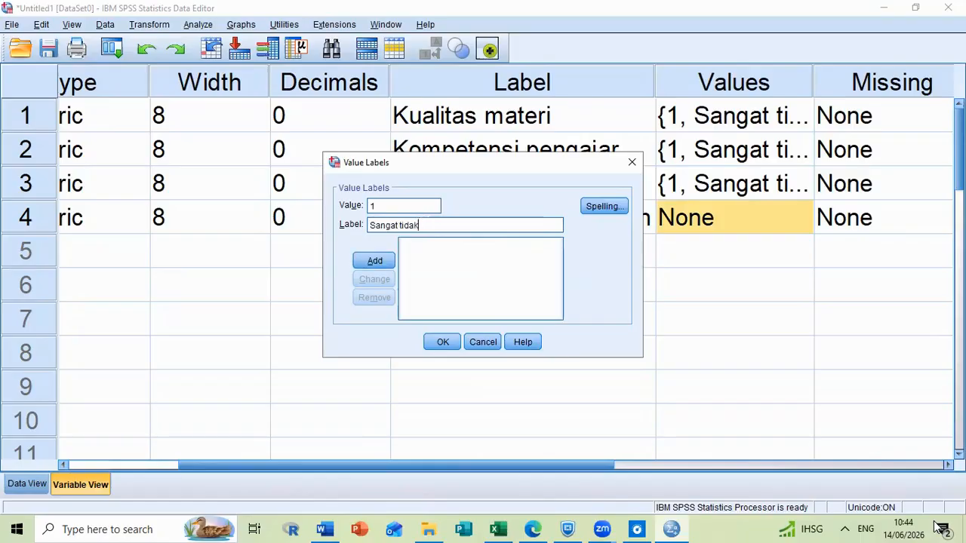
text( puas)
click(375, 260)
Add value 2 with the label "Tidak puas" to the value labels of Y.
text(2)
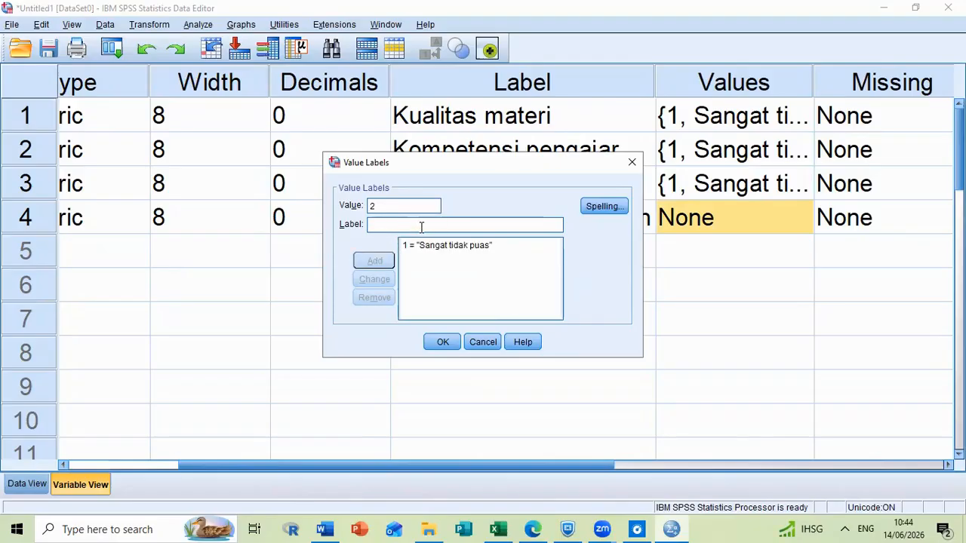
text(Tidak P)
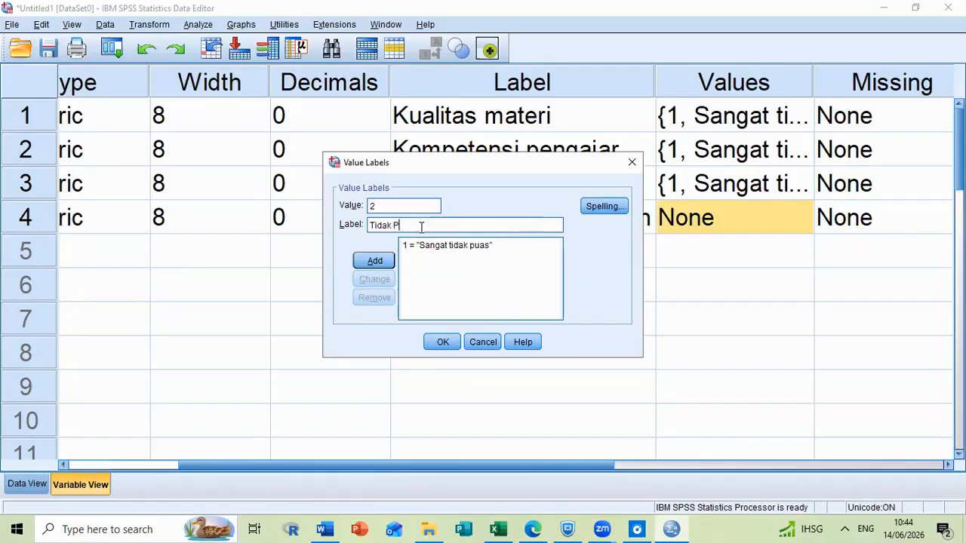
key(BackSpace)
text(puas)
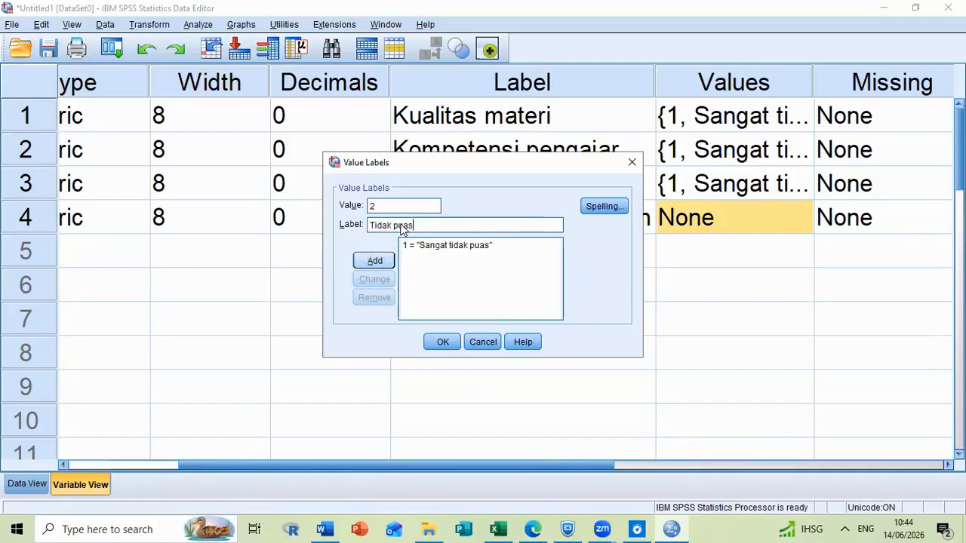
key(Return)
Add value 3 with the label "Puas" to the value labels of Y.
text(3)
click(400, 223)
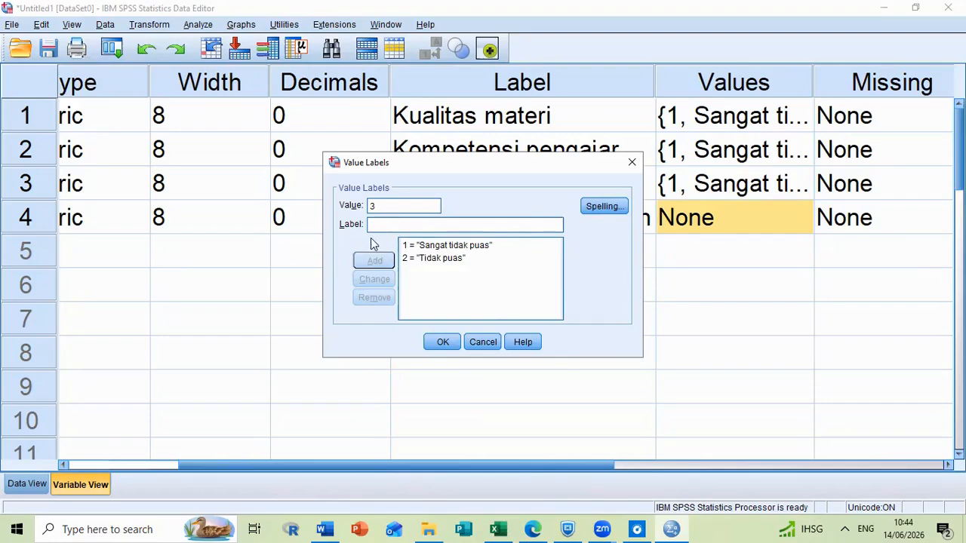
text(Puas)
click(382, 261)
Try to add value 4 with the label "Sangat puas" while applying the value labels of Y.
text(4)
click(411, 225)
text(Sangat puas)
click(443, 342)
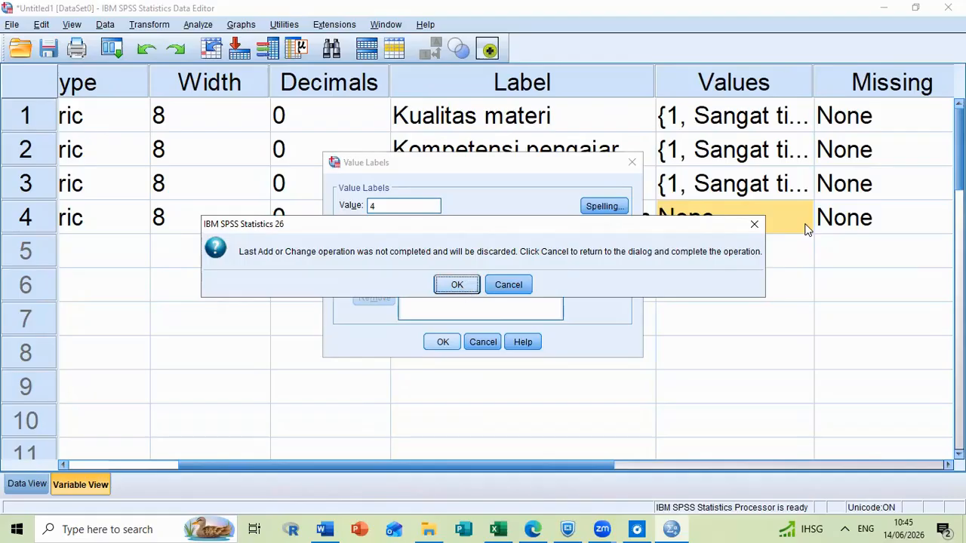
key(Return)
Reopen the value labels of Y, add value 4 with the label "Sangat puas" and apply the labels.
click(776, 221)
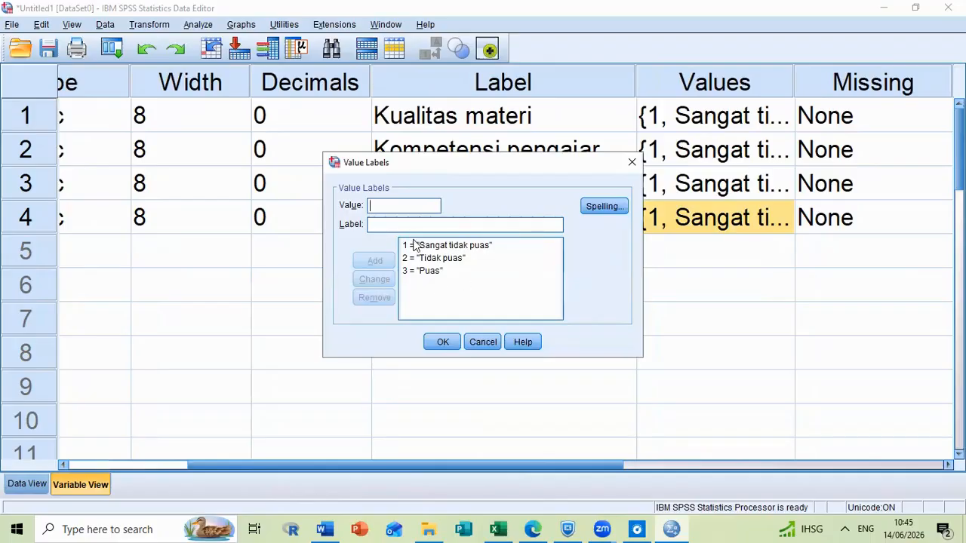
text(4)
text(San)
text(gat puas)
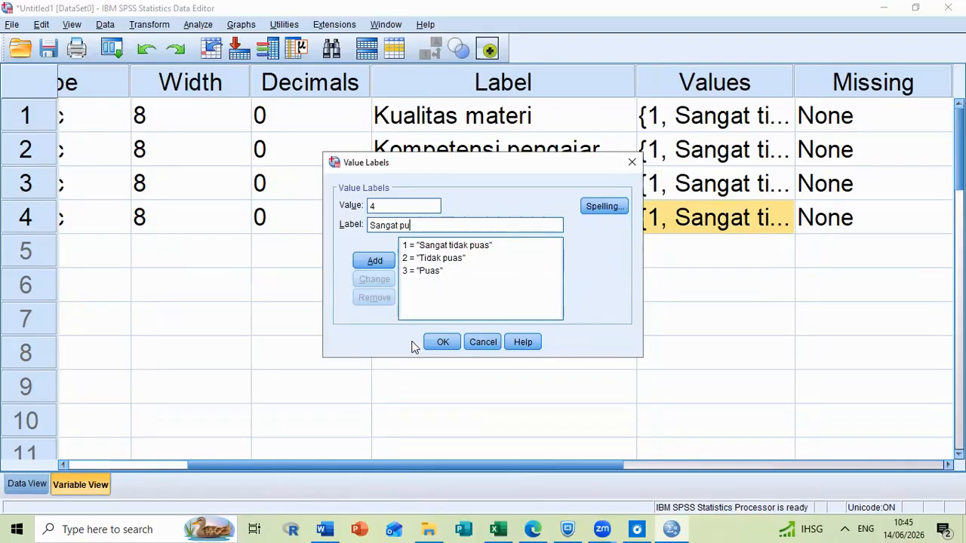
click(444, 350)
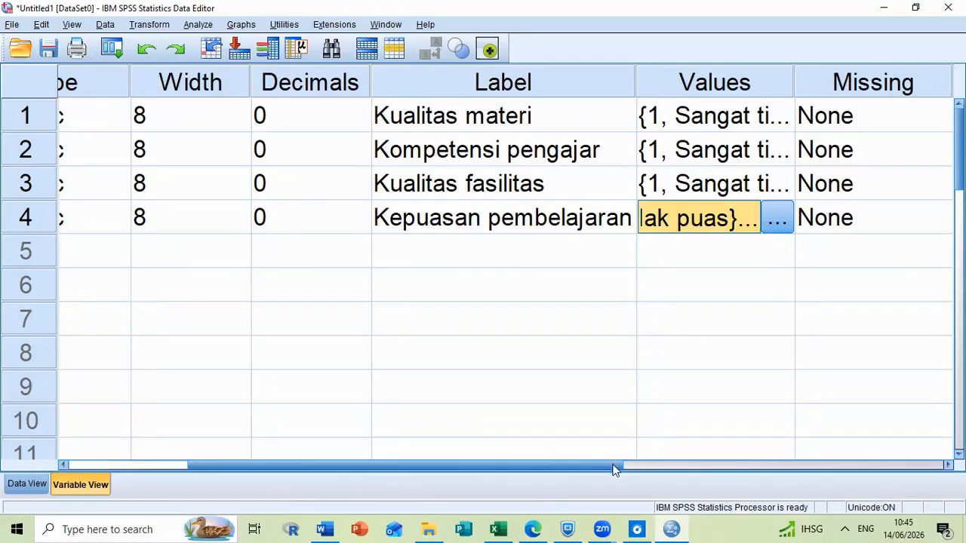
Set the measurement level of all four variables, X1, X2, X3 and Y, to Ordinal.
click(737, 466)
click(856, 463)
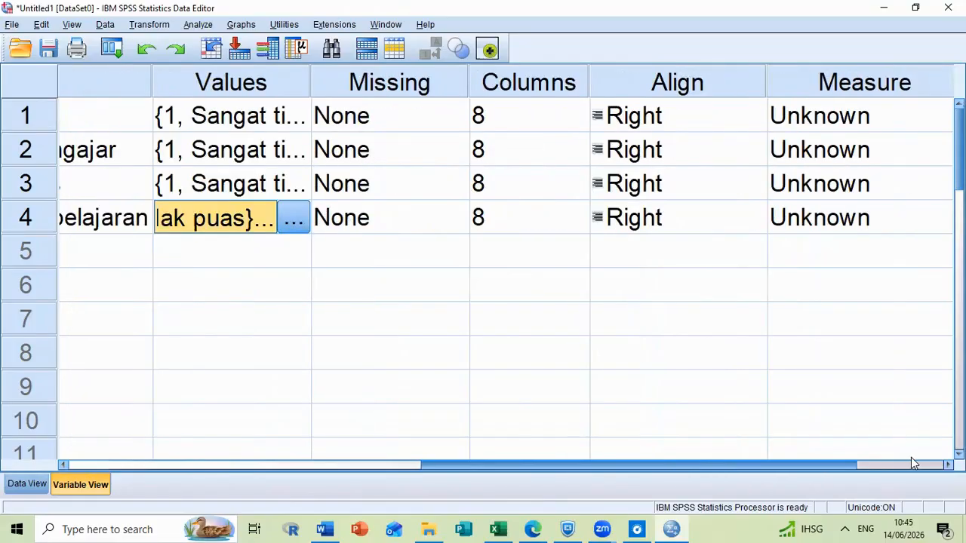
click(911, 459)
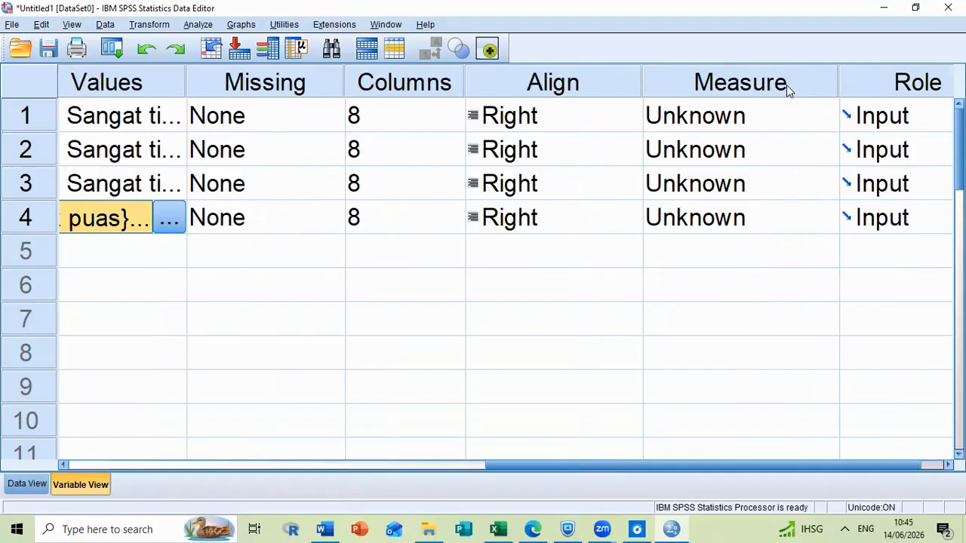
click(773, 129)
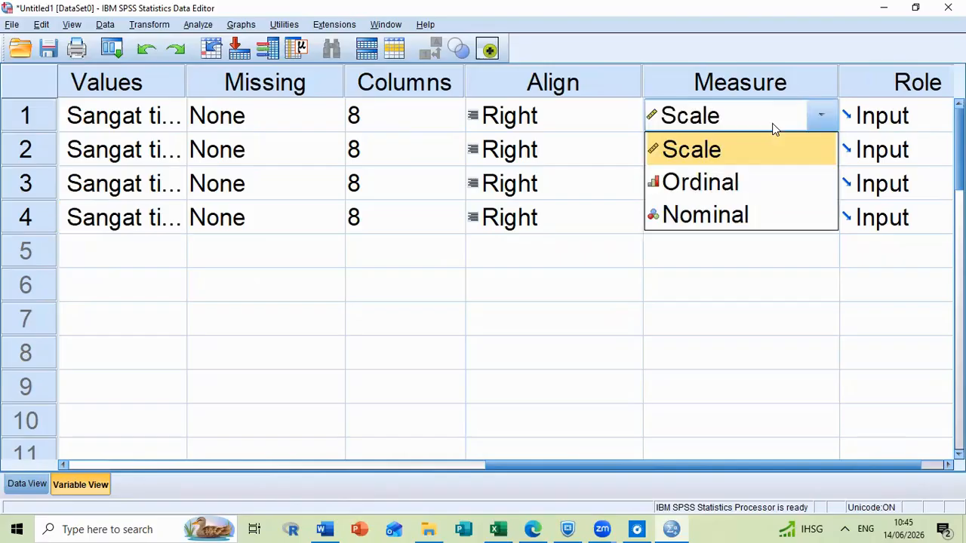
click(753, 191)
click(761, 160)
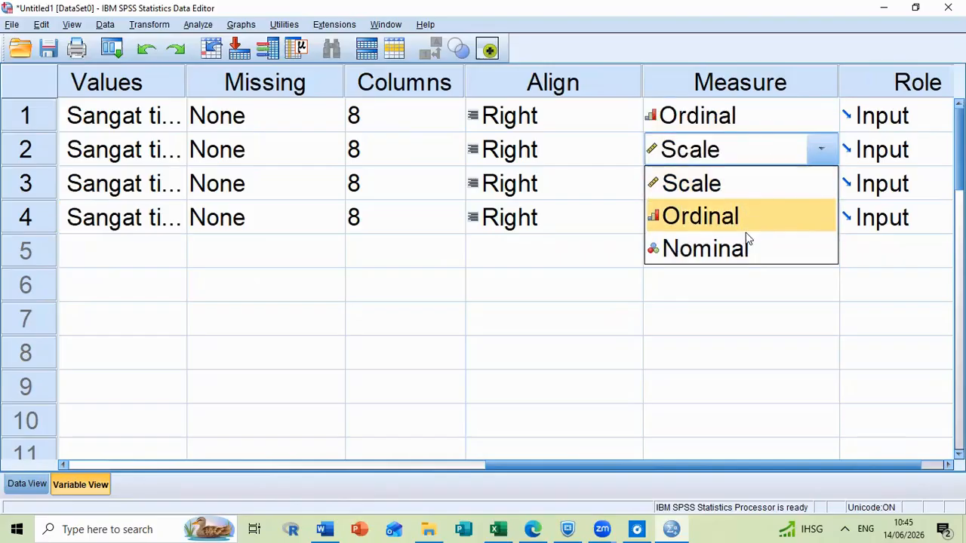
click(745, 225)
click(755, 192)
click(750, 249)
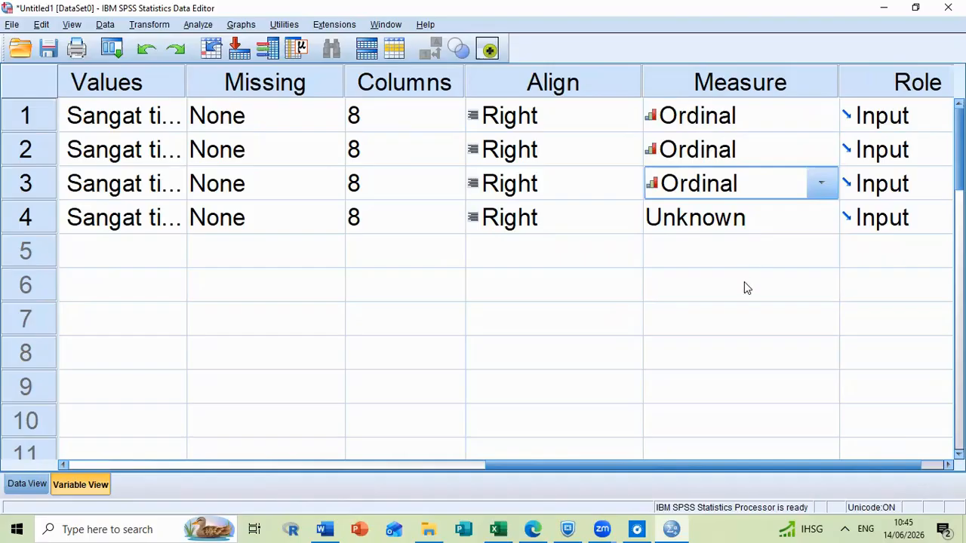
click(747, 224)
click(744, 282)
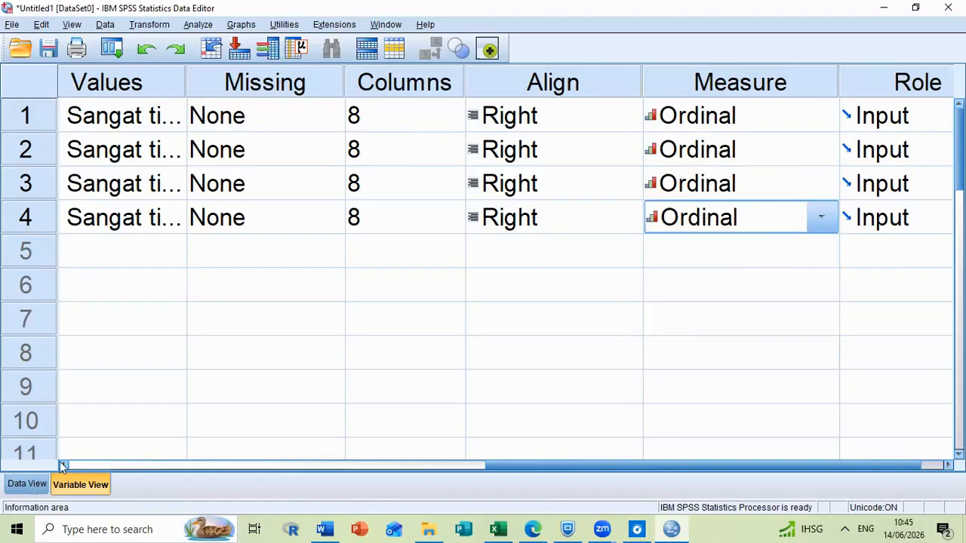
Show the data values and start a Frequencies analysis with all four variables, X1, X2, X3 and Y.
key(ctrl+t)
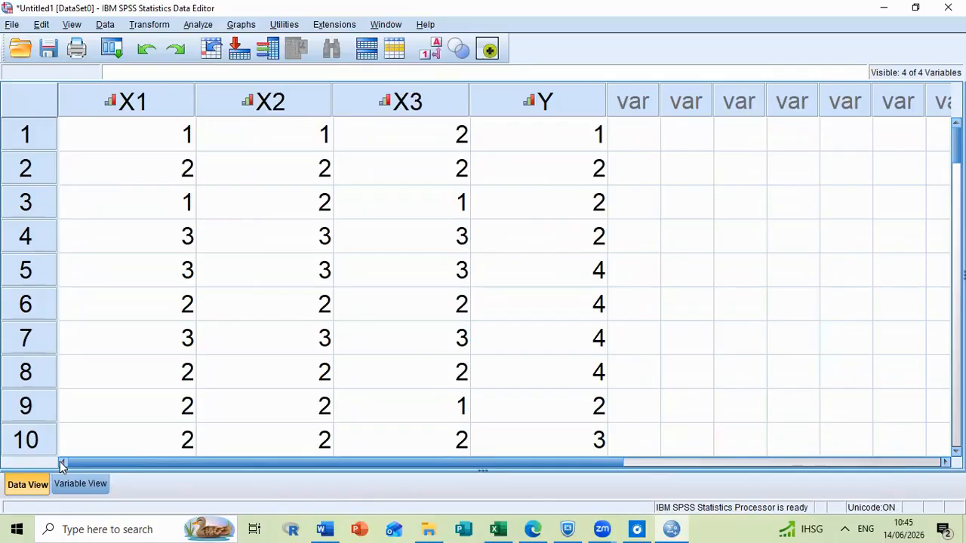
click(213, 25)
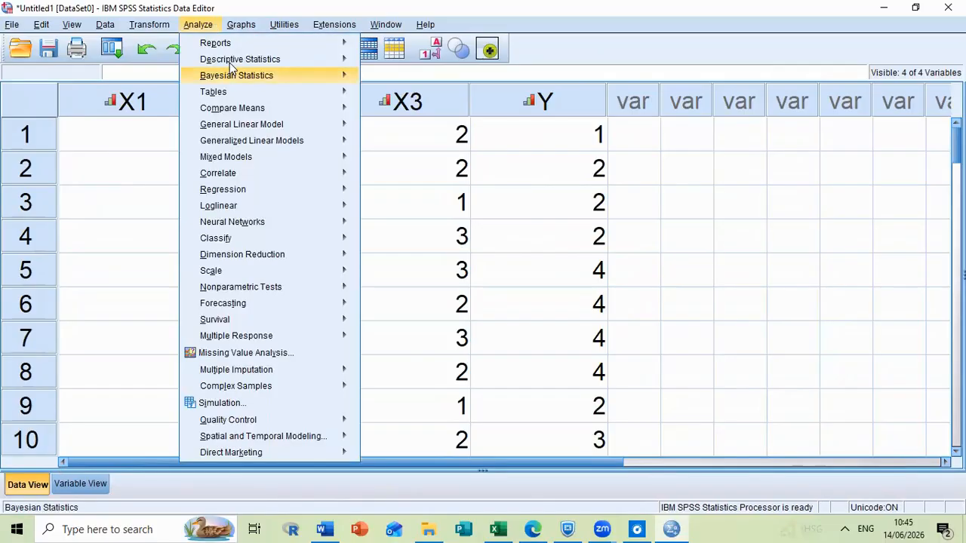
mouse_move(233, 61)
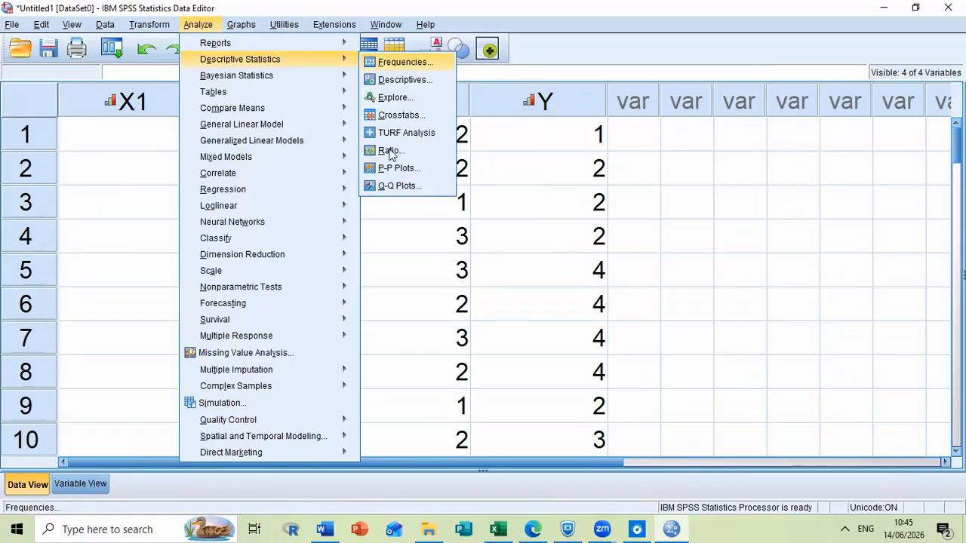
click(403, 62)
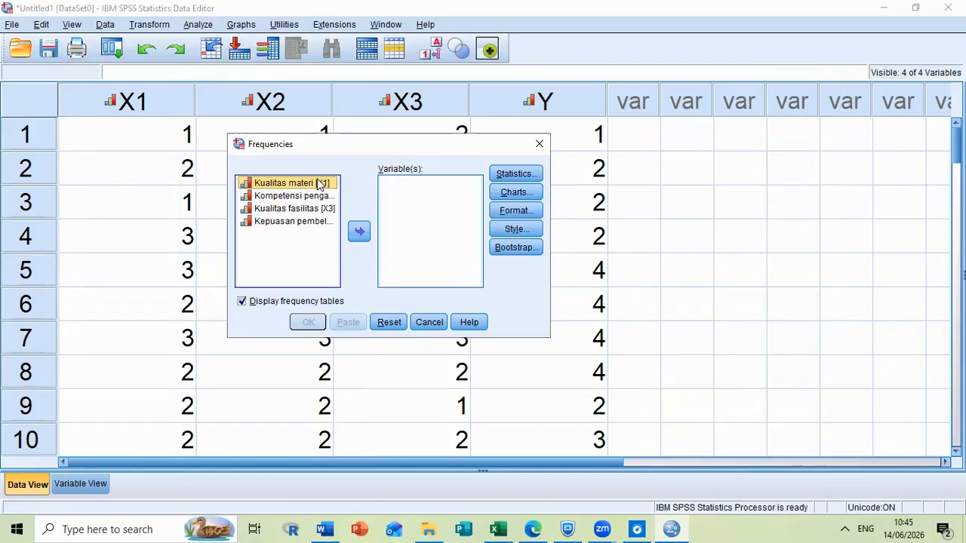
ctrl+click(318, 211)
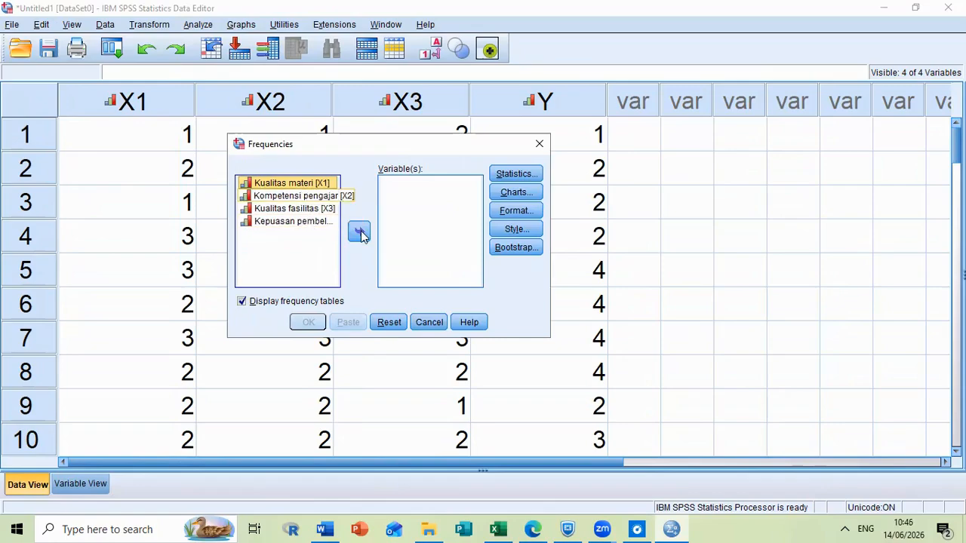
key(ctrl+a)
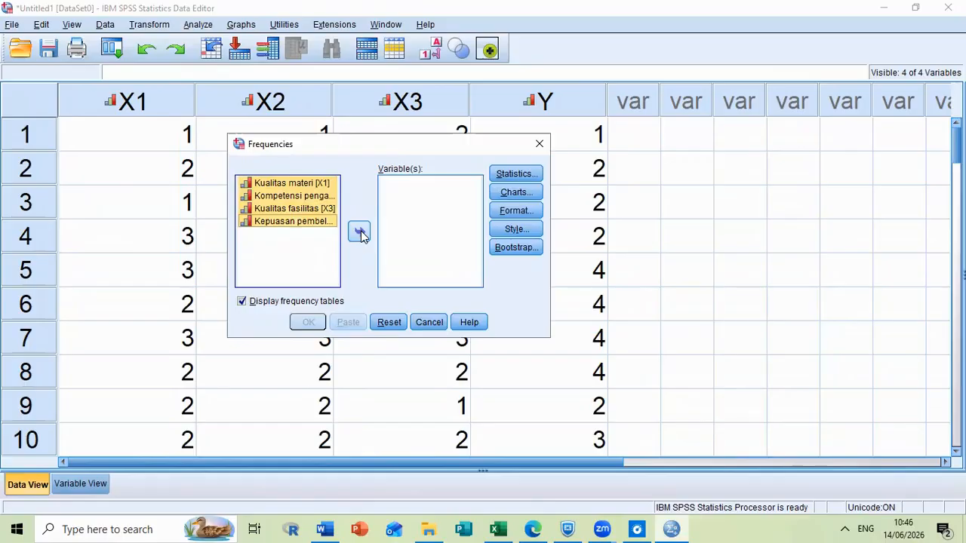
click(360, 232)
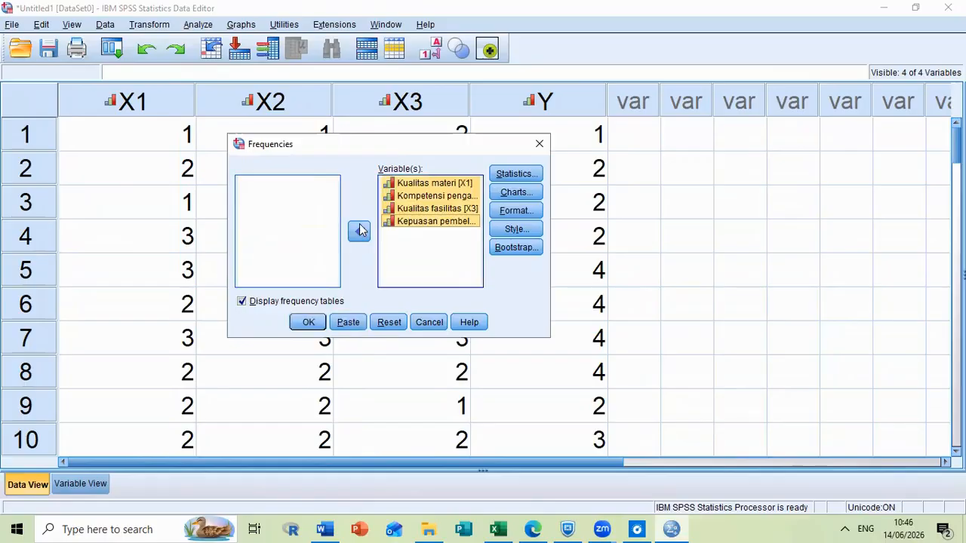
Request quartiles, mean, median, mode, standard deviation, variance, minimum and maximum as the statistics of the Frequencies analysis.
click(535, 179)
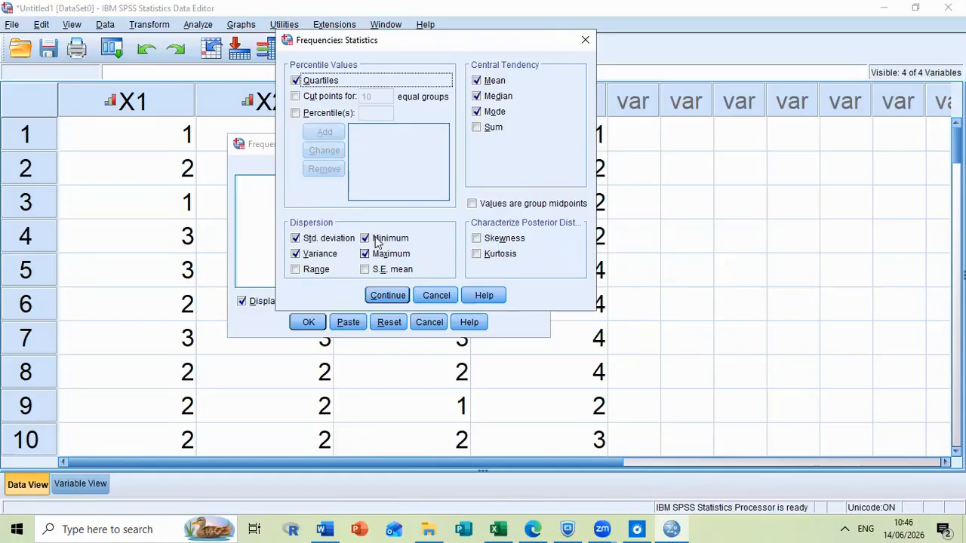
click(387, 296)
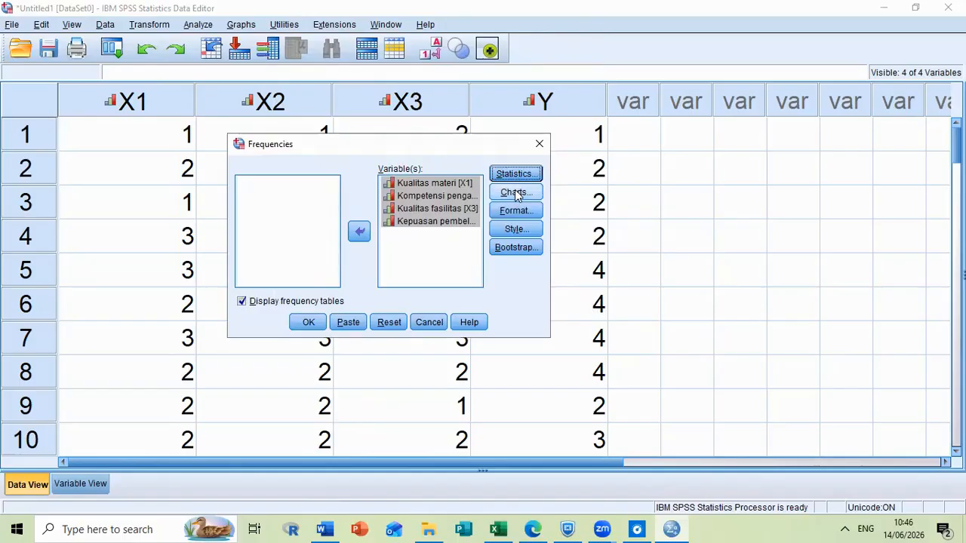
Choose pie charts with frequencies as chart values and run the Frequencies analysis.
click(516, 193)
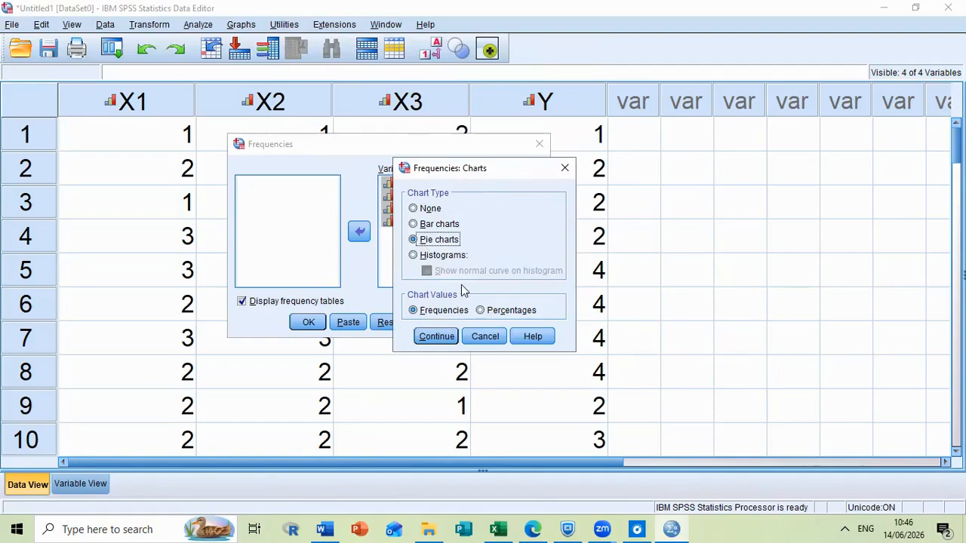
click(436, 337)
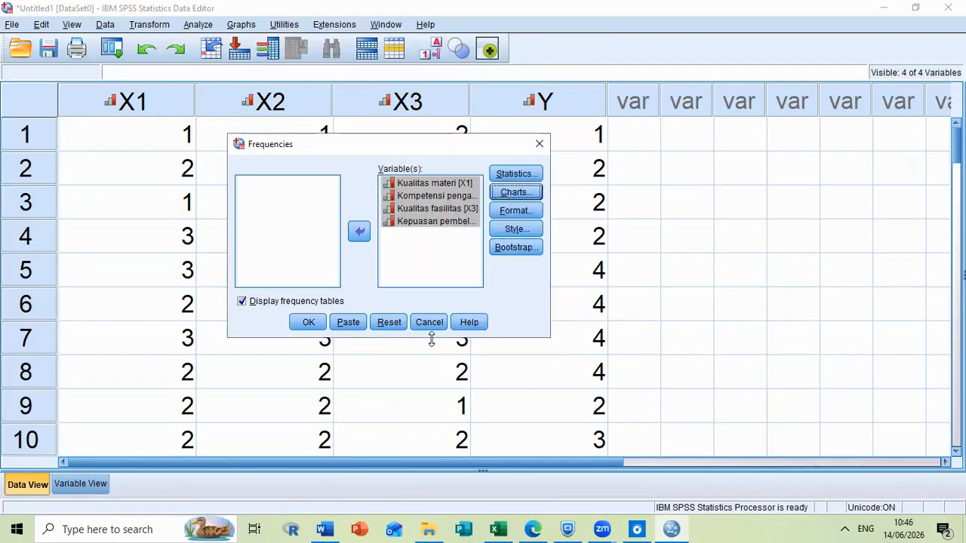
click(311, 324)
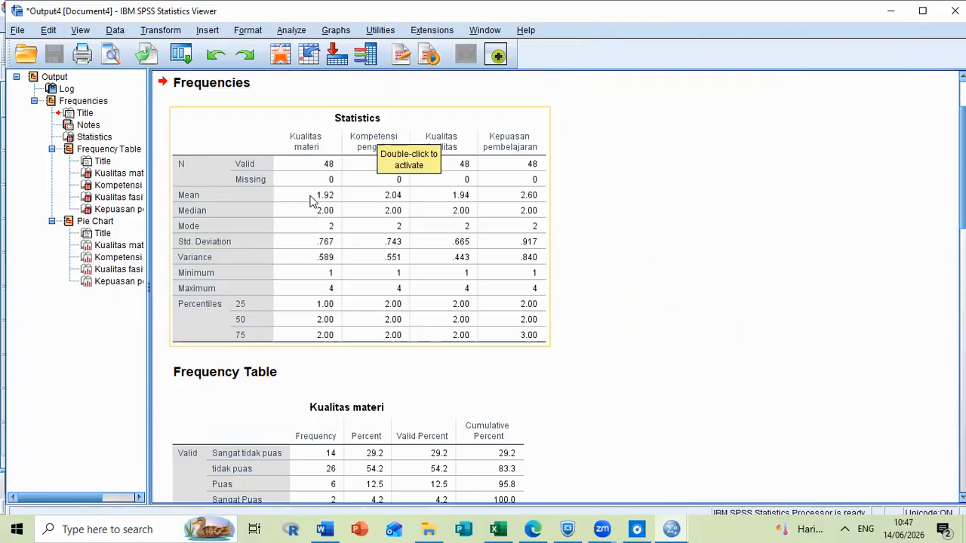
Examine the Statistics table of the Frequencies output for the four variables.
click(386, 169)
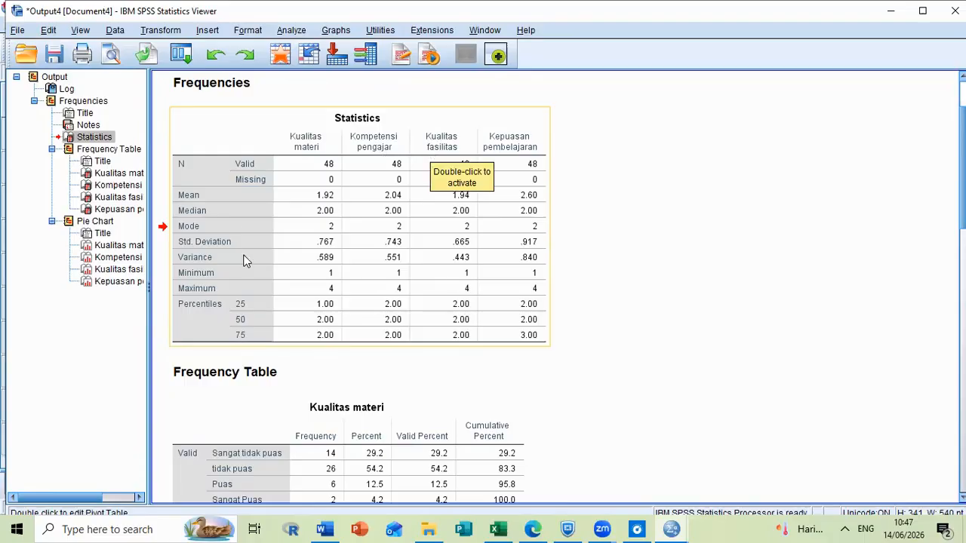
click(236, 209)
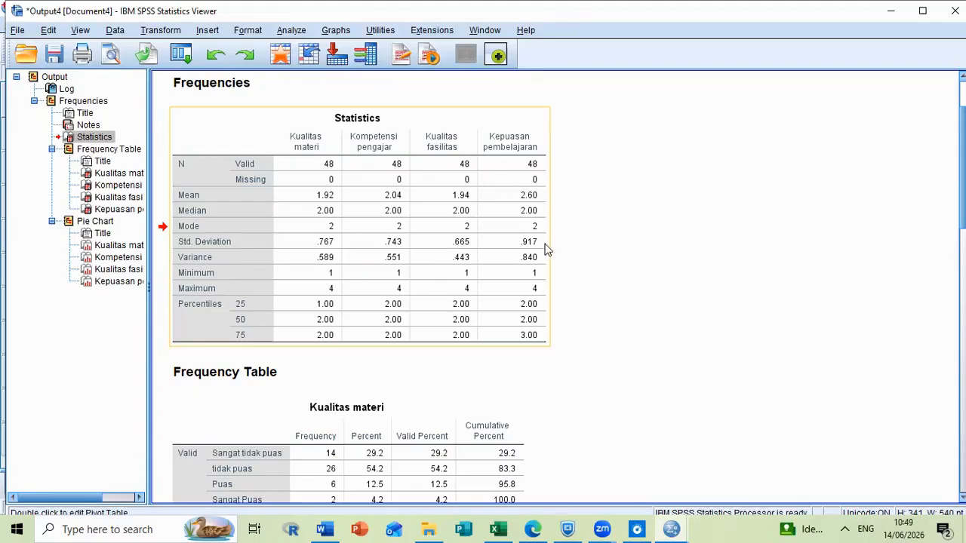
Examine the frequency tables and the Kualitas materi pie chart in the Frequencies output.
click(519, 260)
scroll(258, 238, down, 2)
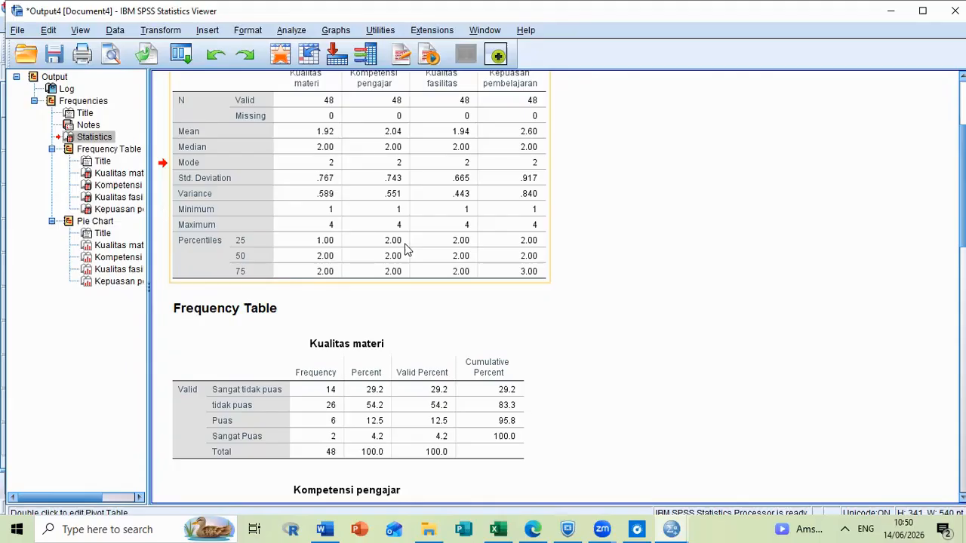
click(577, 310)
scroll(559, 241, down, 10)
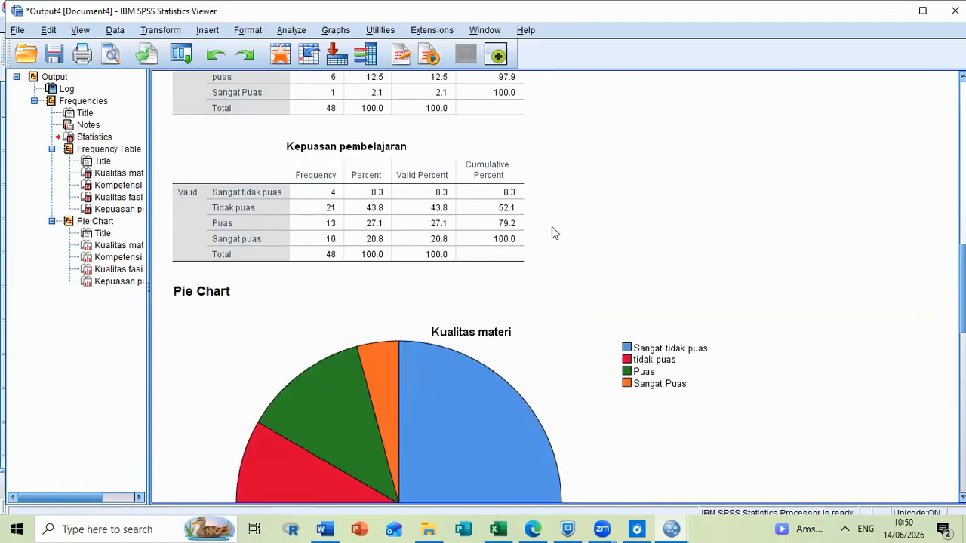
click(549, 223)
scroll(552, 219, down, 2)
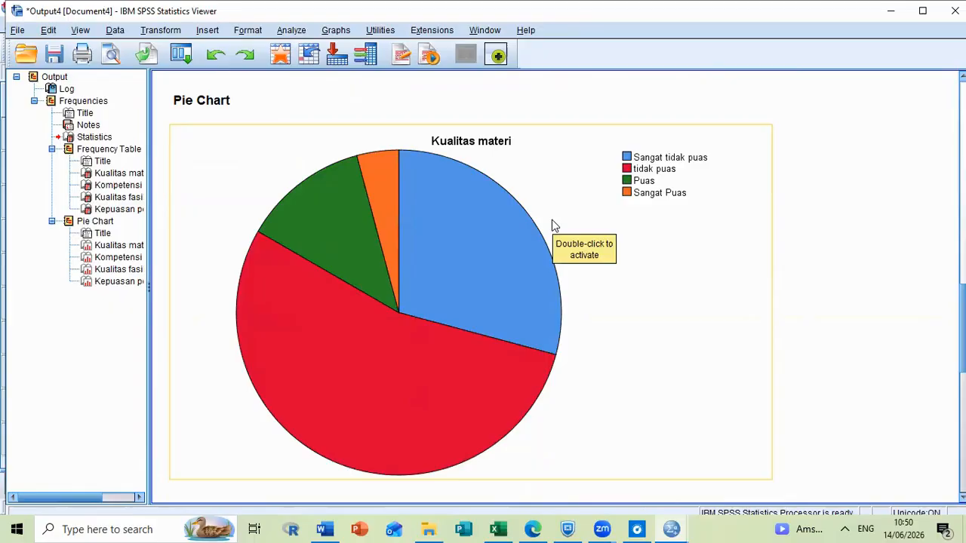
scroll(551, 222, down, 2)
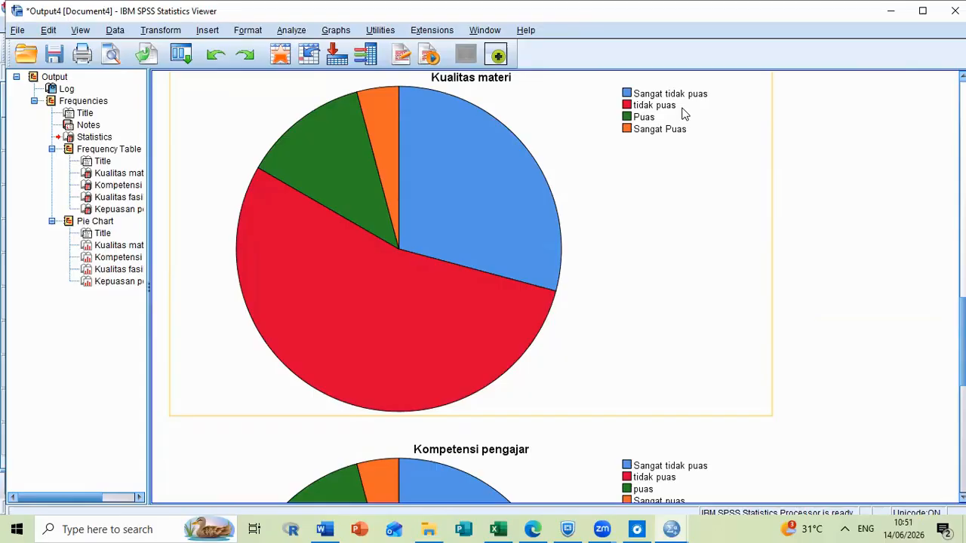
Add data labels to the Kualitas materi pie chart, displaying Percent instead of Count on the slices.
double_click(477, 228)
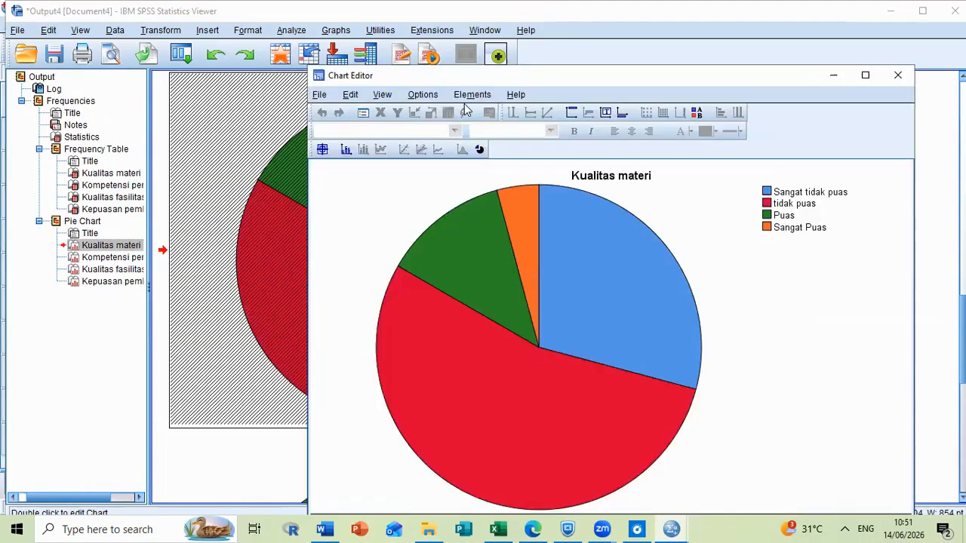
click(471, 95)
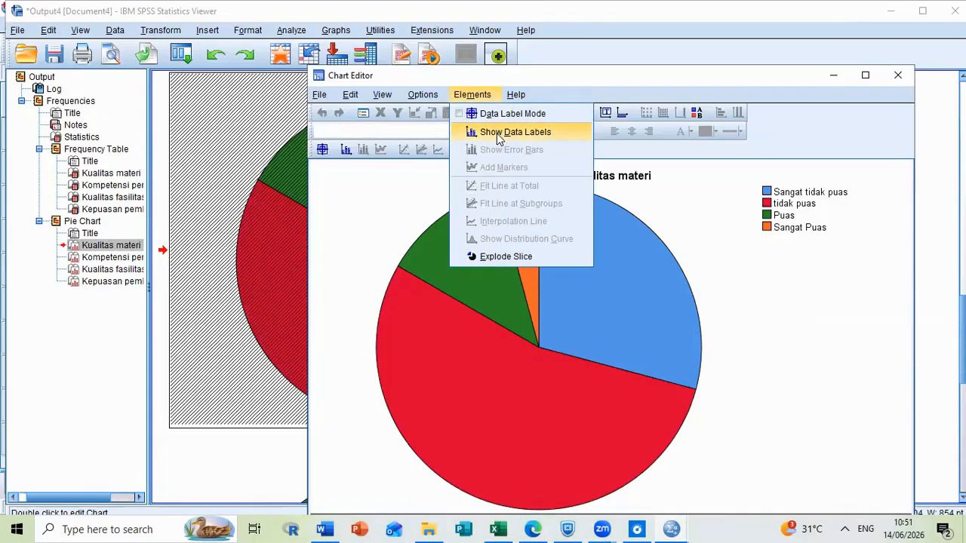
click(499, 133)
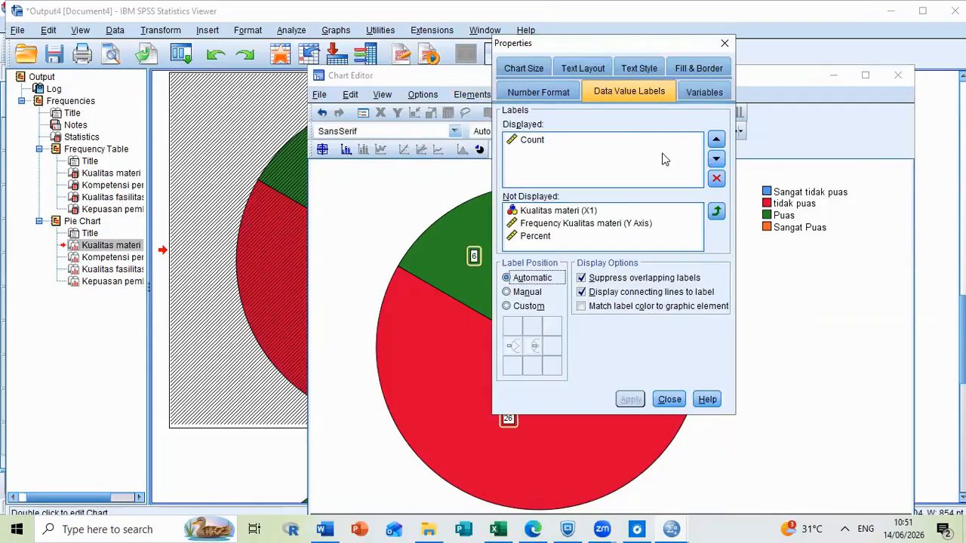
key(Delete)
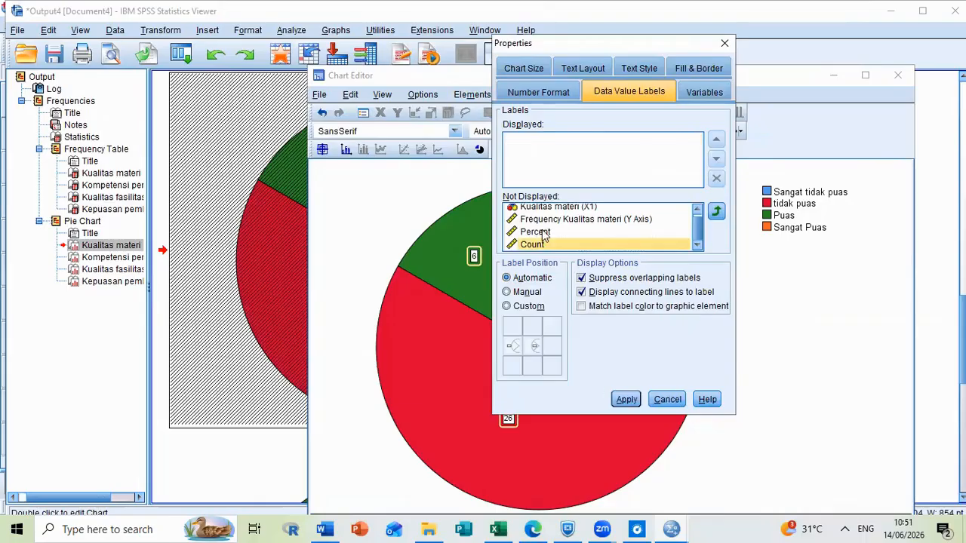
click(596, 231)
click(716, 213)
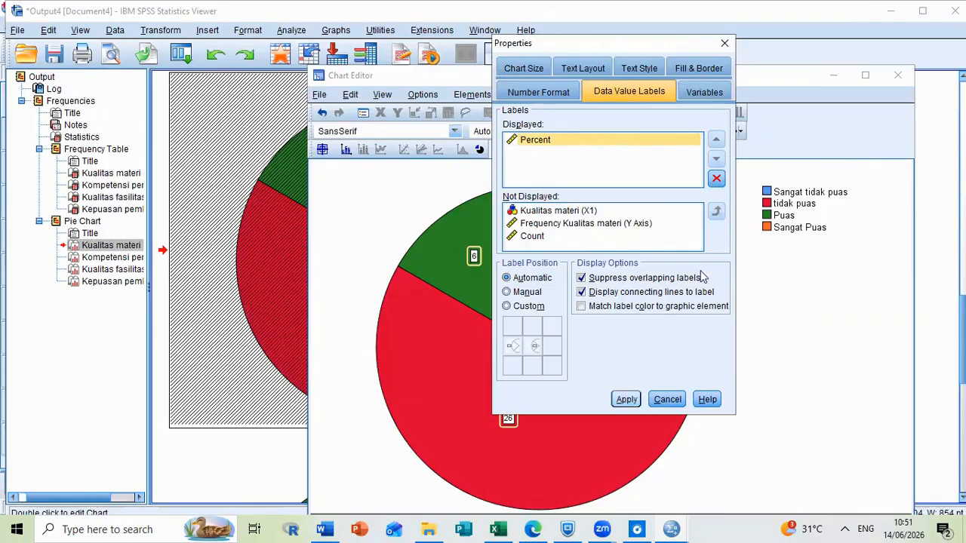
key(alt+a)
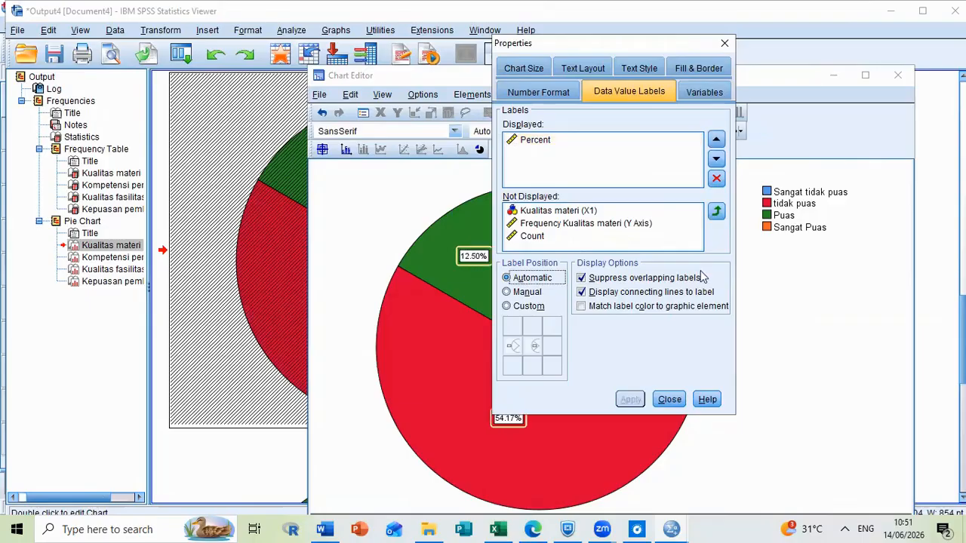
click(905, 80)
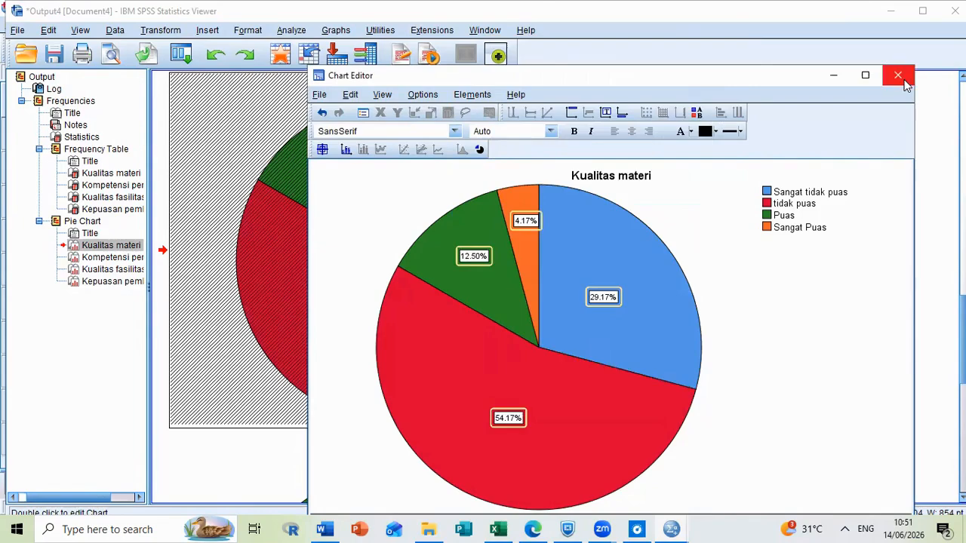
click(898, 75)
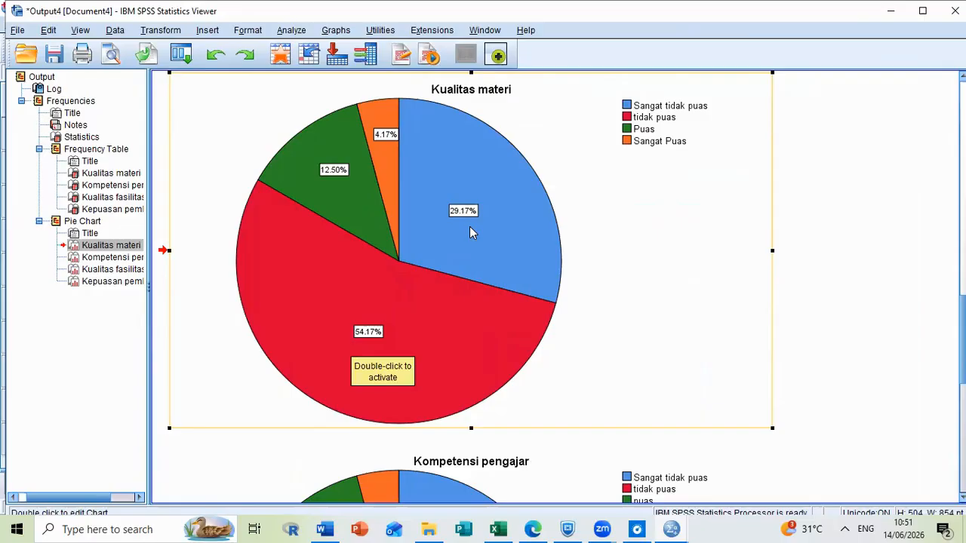
click(836, 192)
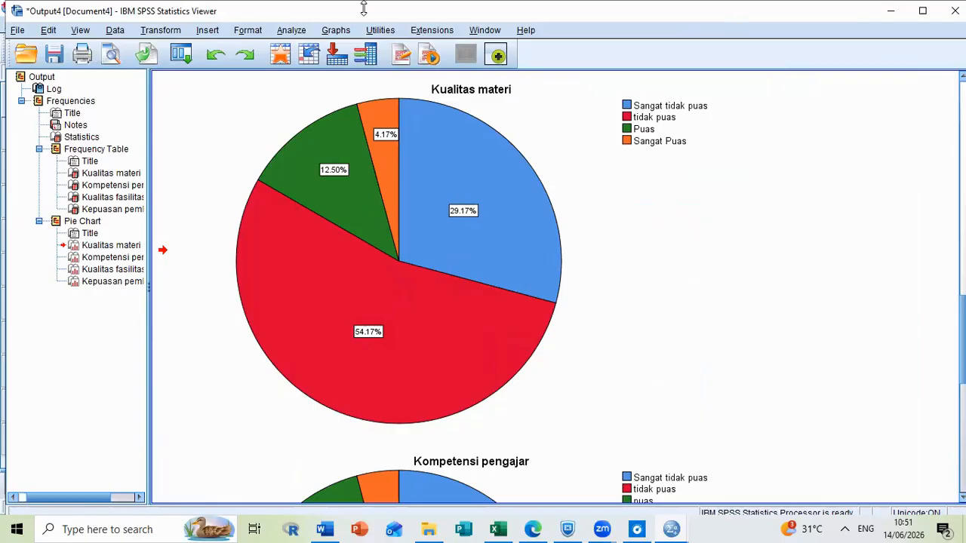
Create a simple bar chart of counts with Kualitas materi [X1] on the X-axis using the Chart Builder.
click(338, 30)
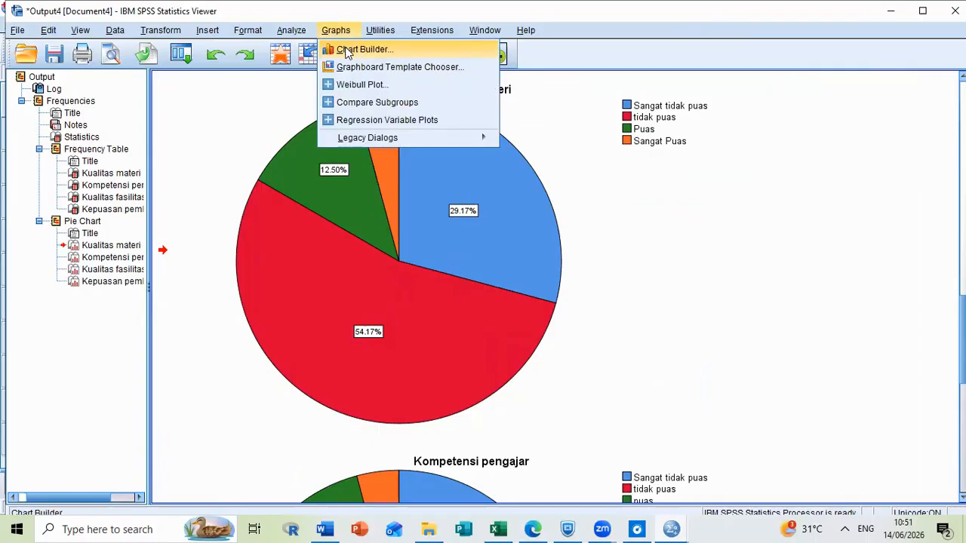
click(345, 49)
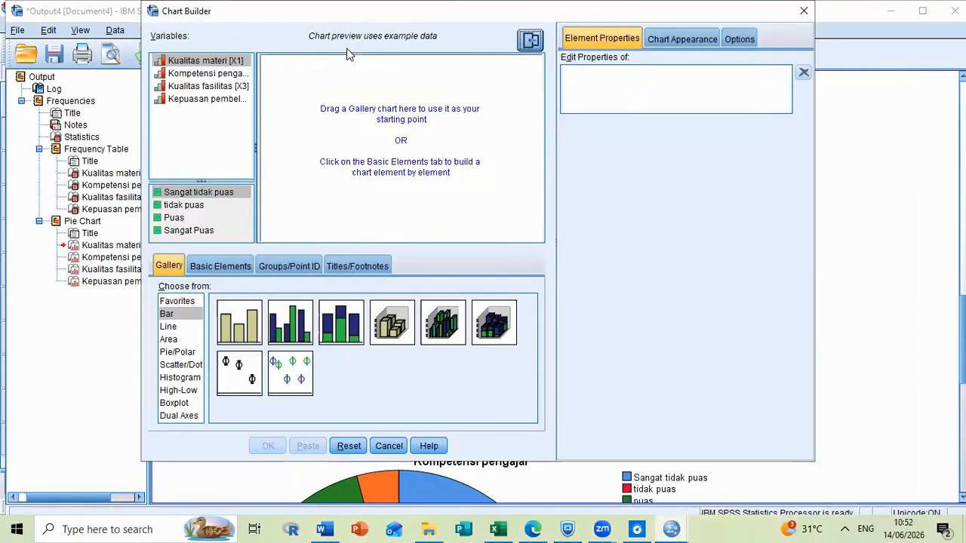
click(232, 331)
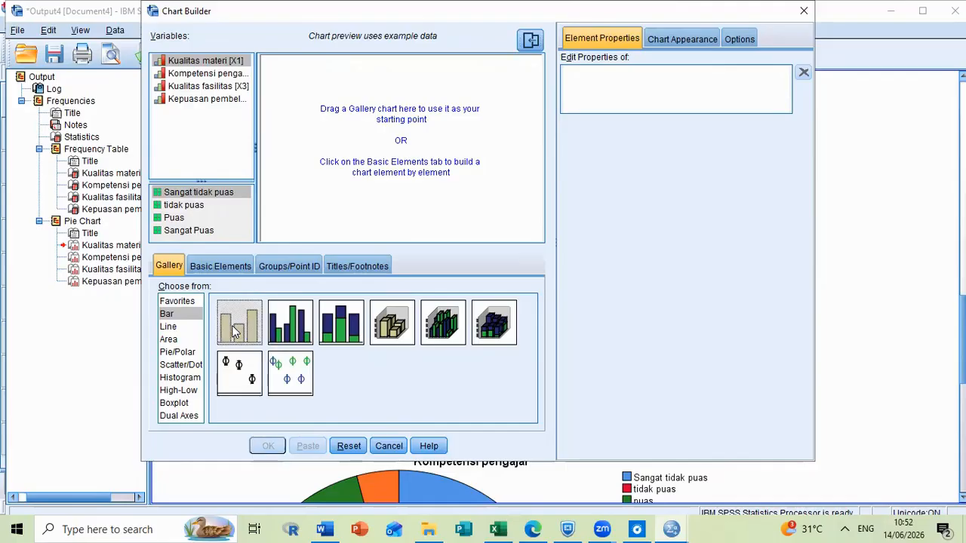
drag(232, 331, 377, 137)
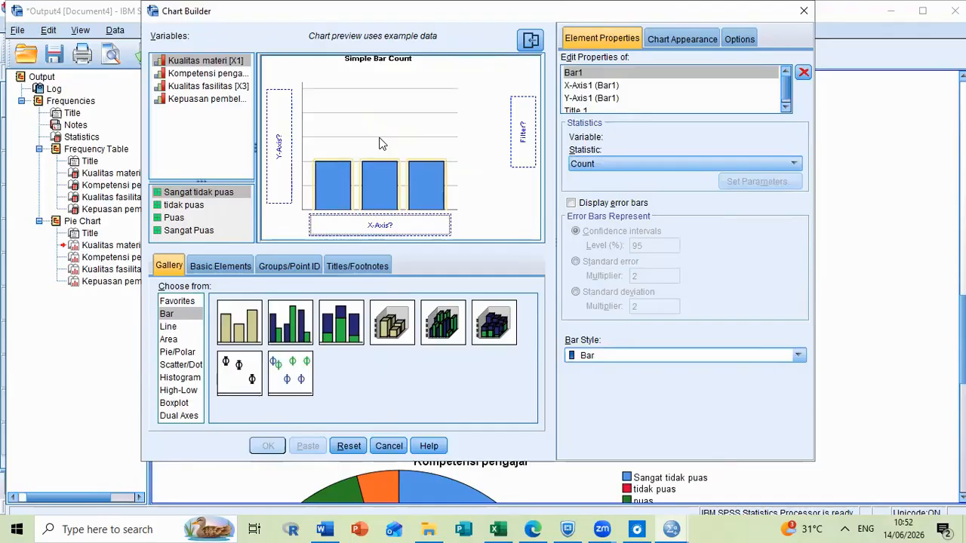
click(192, 64)
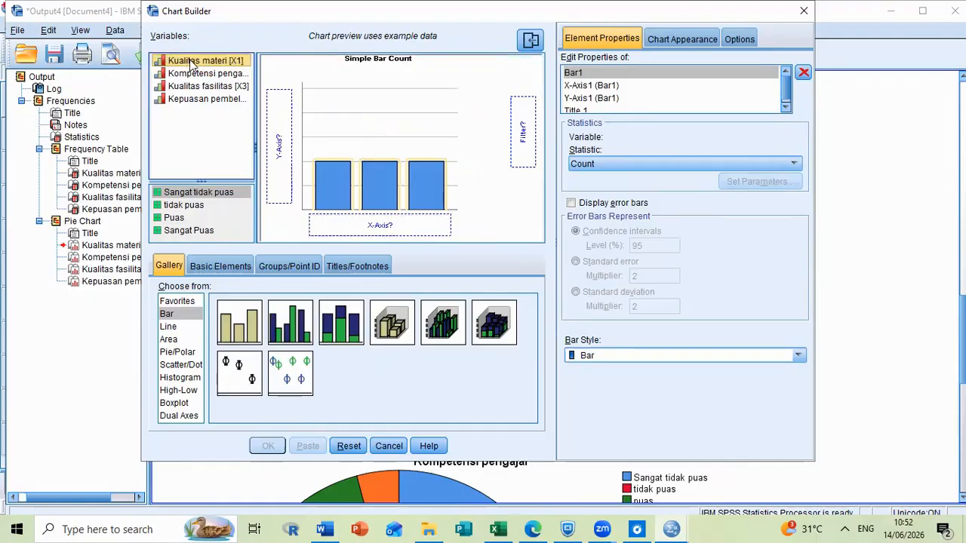
drag(191, 66, 350, 228)
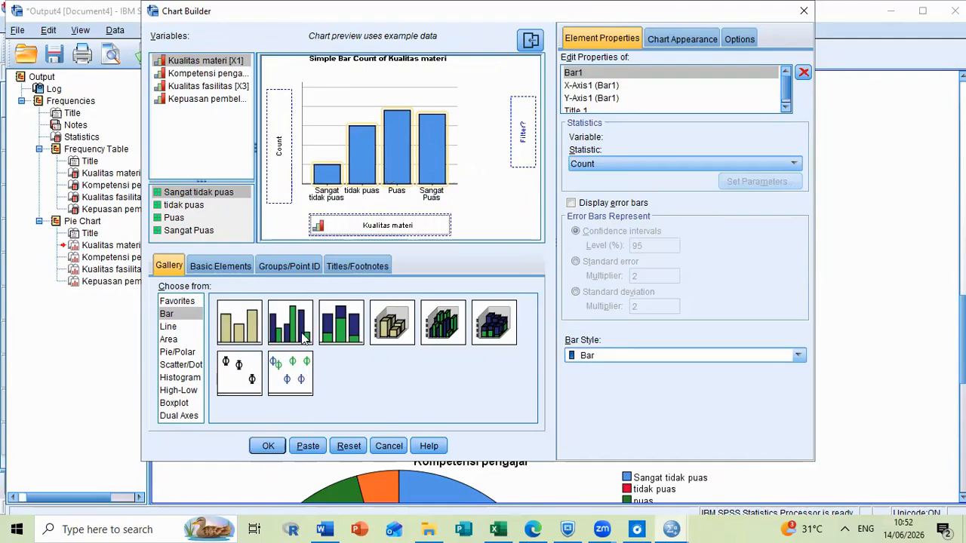
click(268, 446)
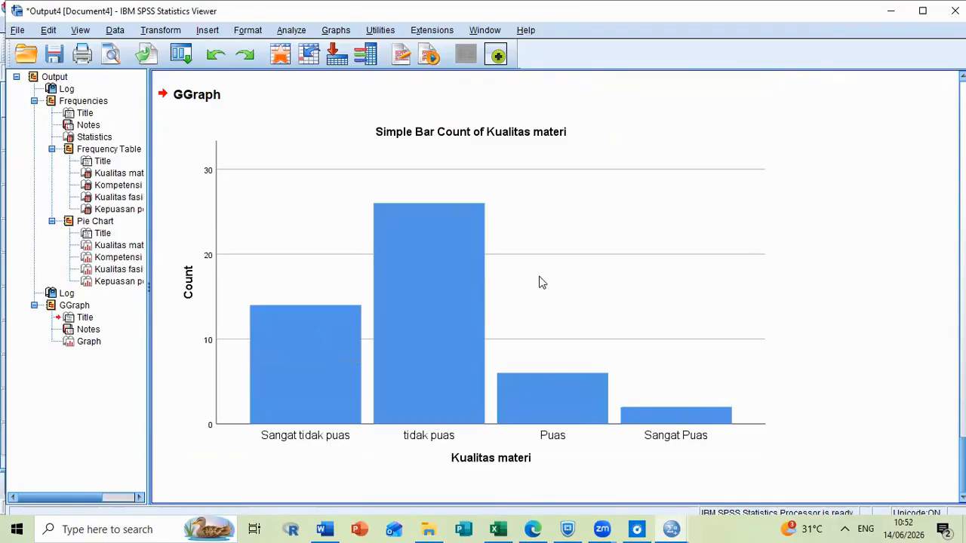
Show Count data labels on the bars of the Kualitas materi bar chart.
click(434, 428)
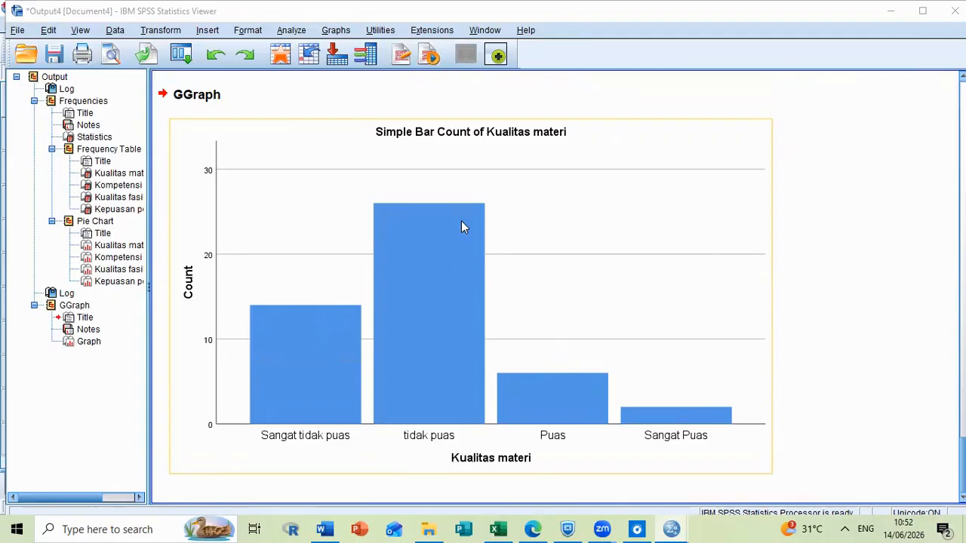
double_click(517, 183)
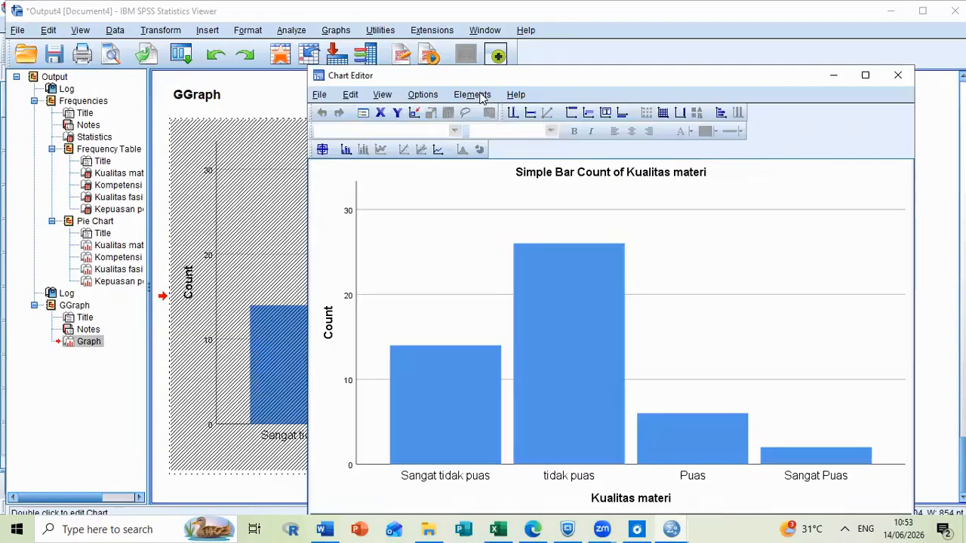
click(473, 96)
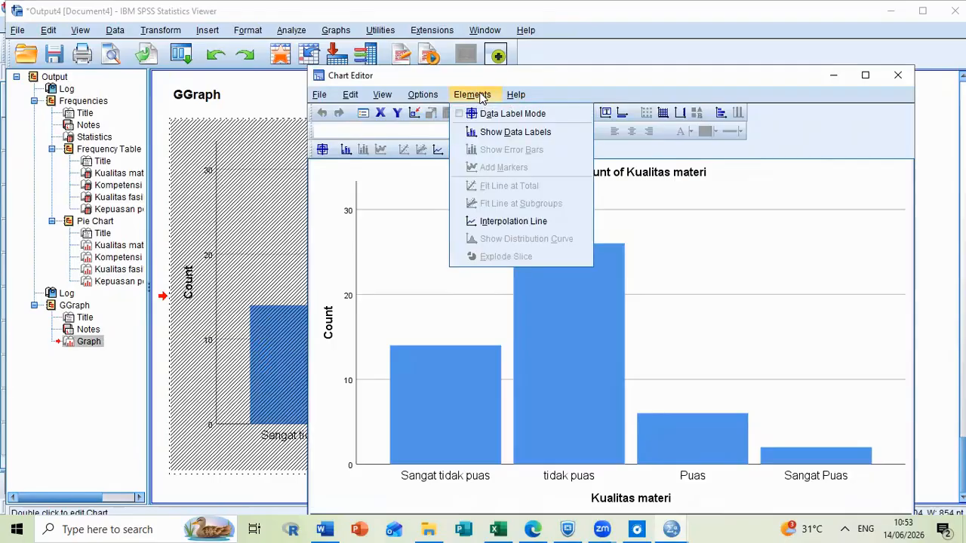
click(492, 134)
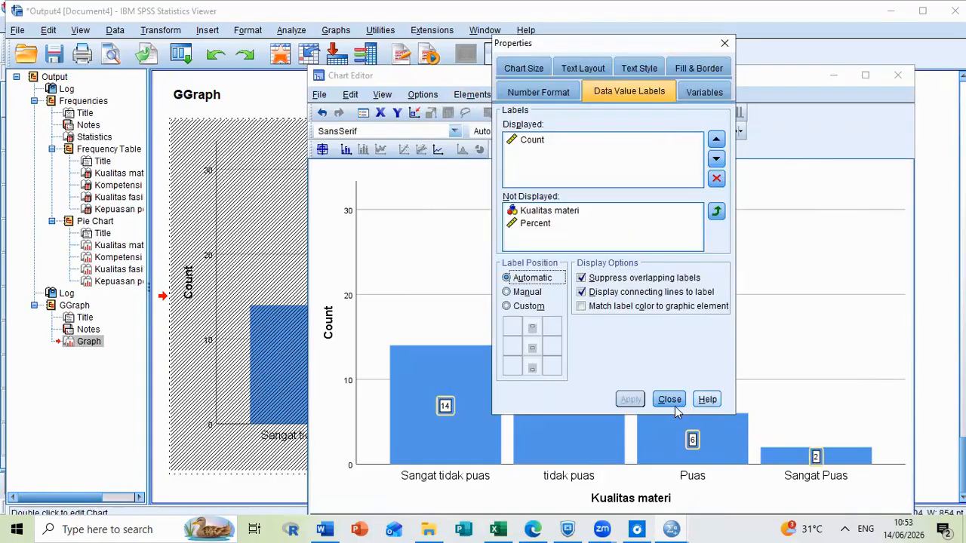
click(669, 401)
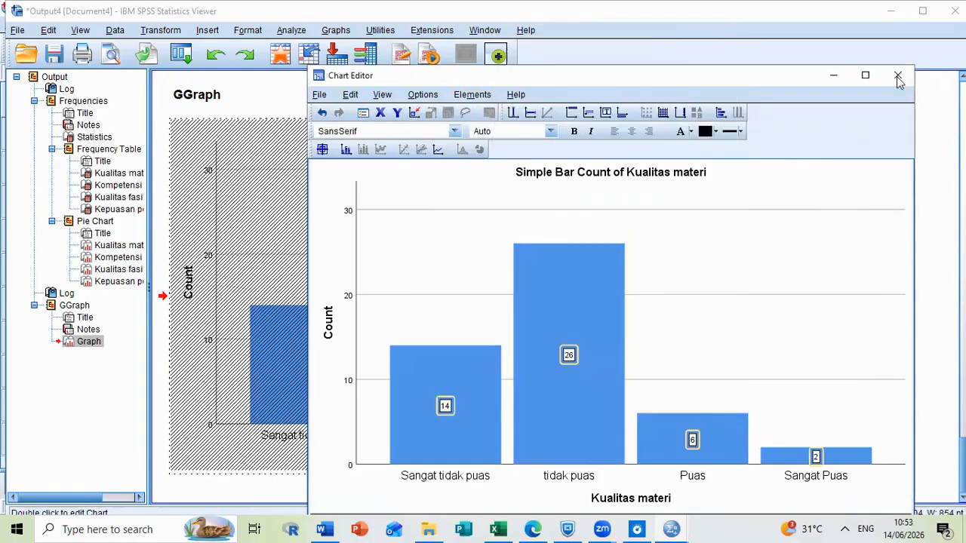
click(897, 75)
click(477, 424)
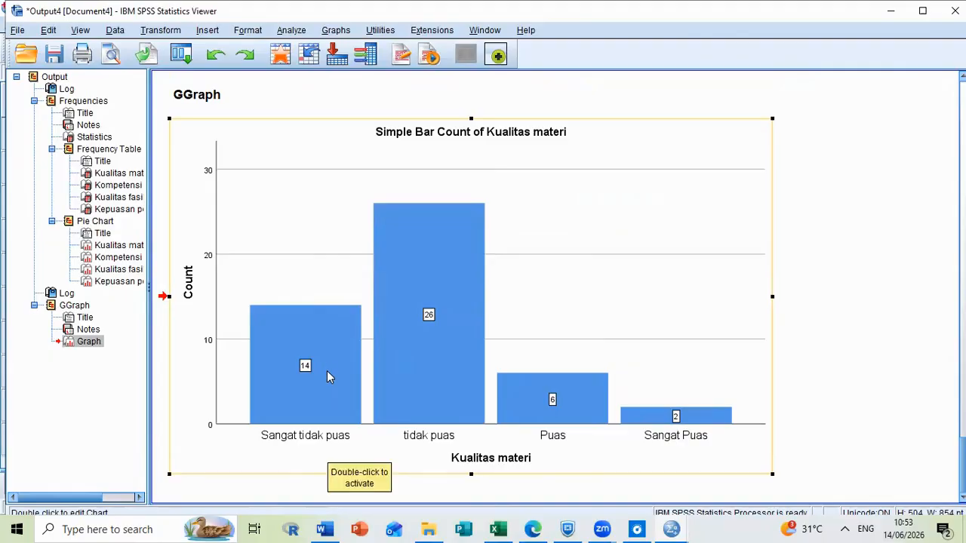
Close the output viewer without saving, minimize the data editor and return to the Word document on descriptive analysis.
scroll(349, 357, up, 1)
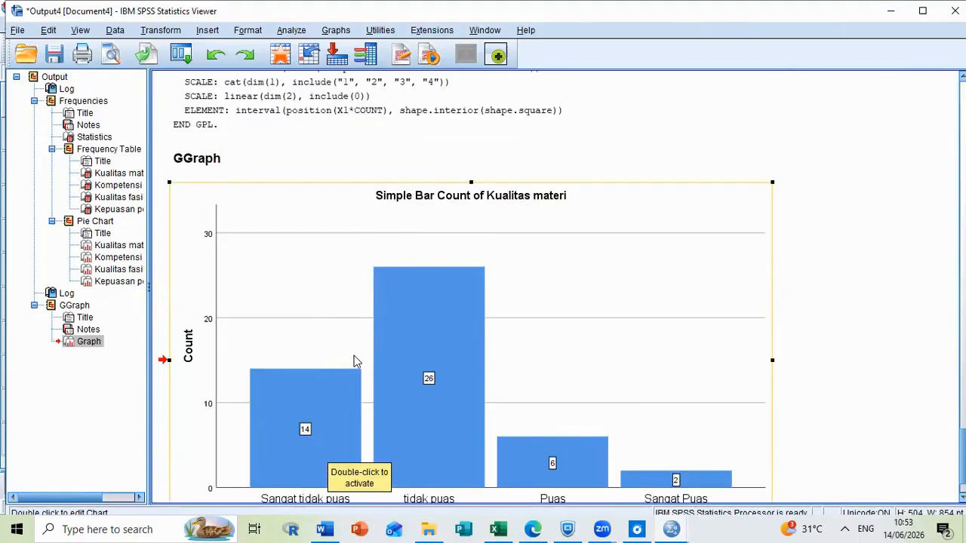
scroll(353, 357, down, 1)
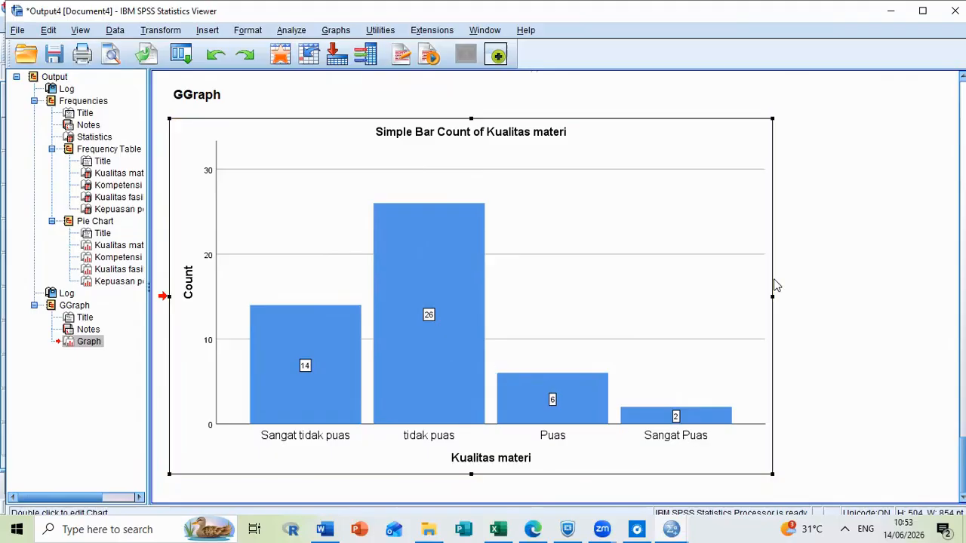
click(955, 11)
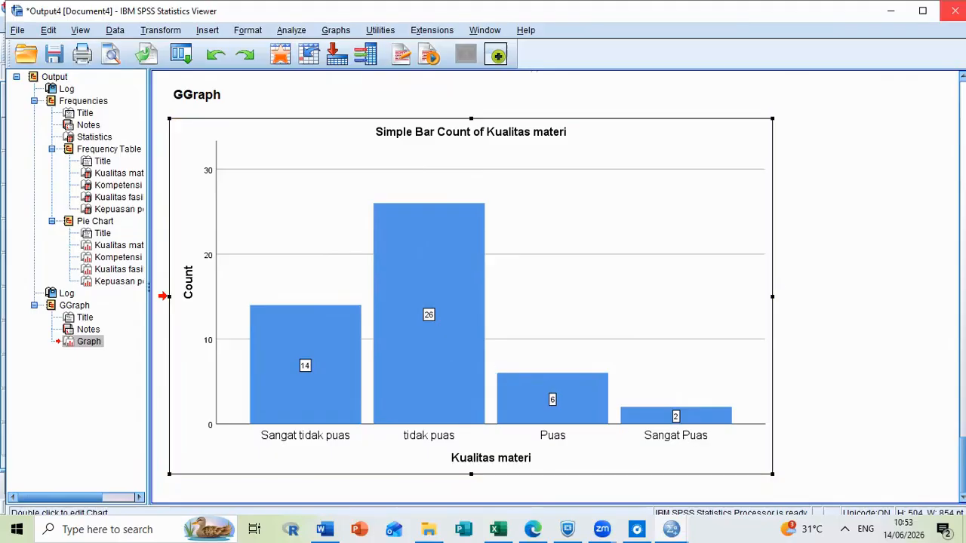
click(487, 290)
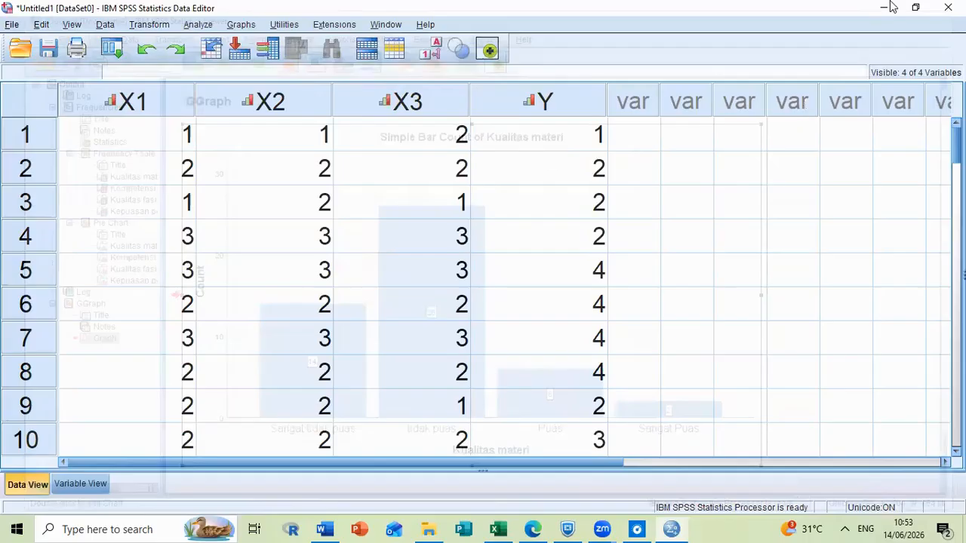
click(884, 10)
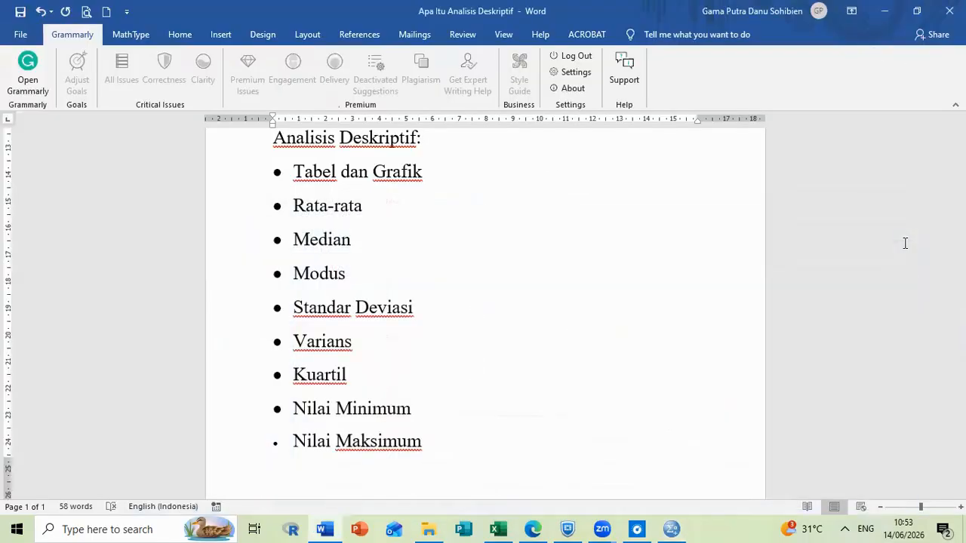